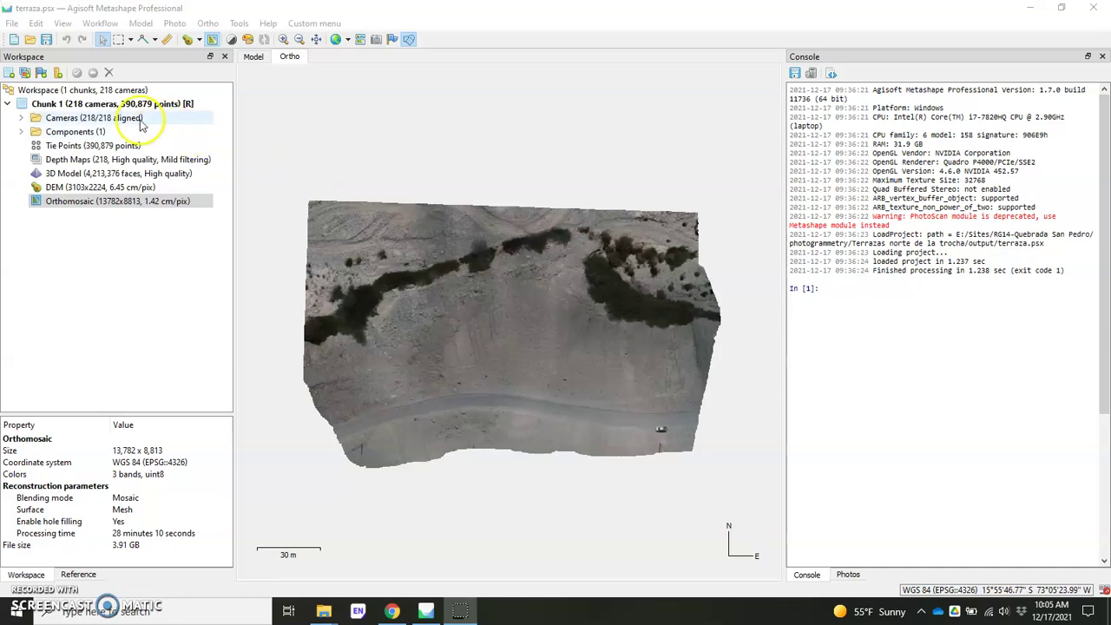
Inspect the point cloud in 3D with camera positions, then open the Orthomosaic in Ortho view
click(254, 56)
scroll(521, 286, down, 3)
drag(521, 285, 546, 391)
click(480, 39)
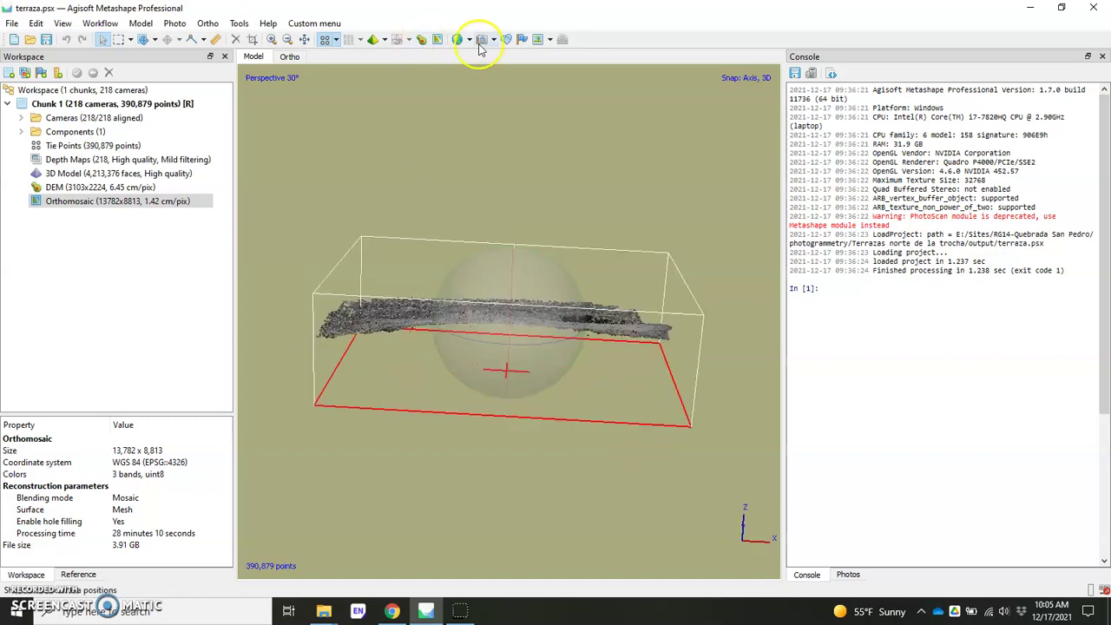
drag(503, 298, 531, 357)
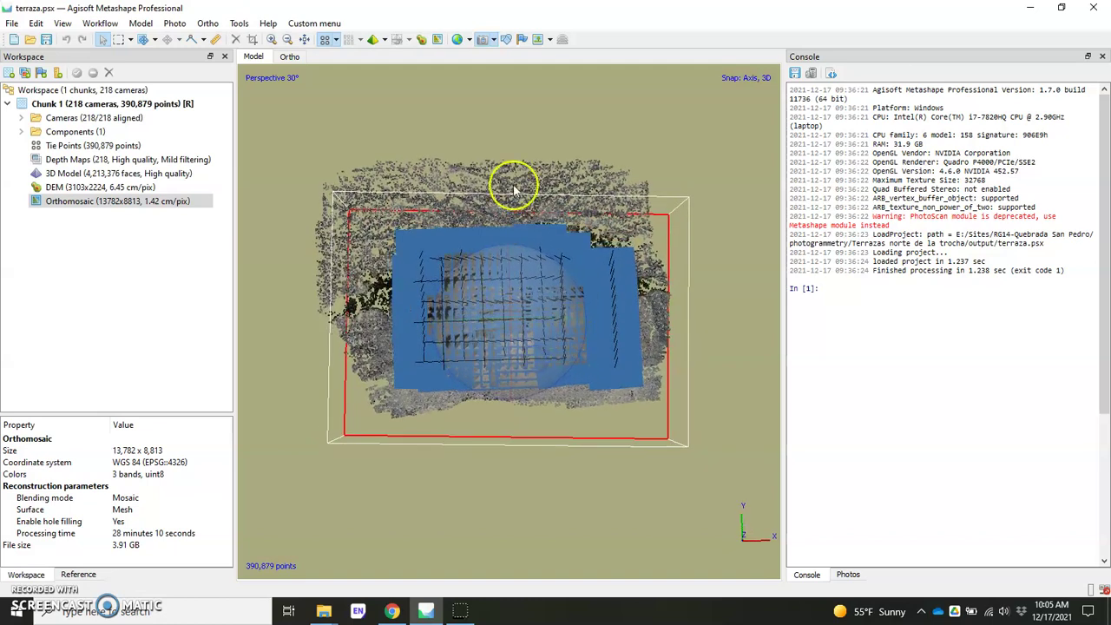
click(488, 43)
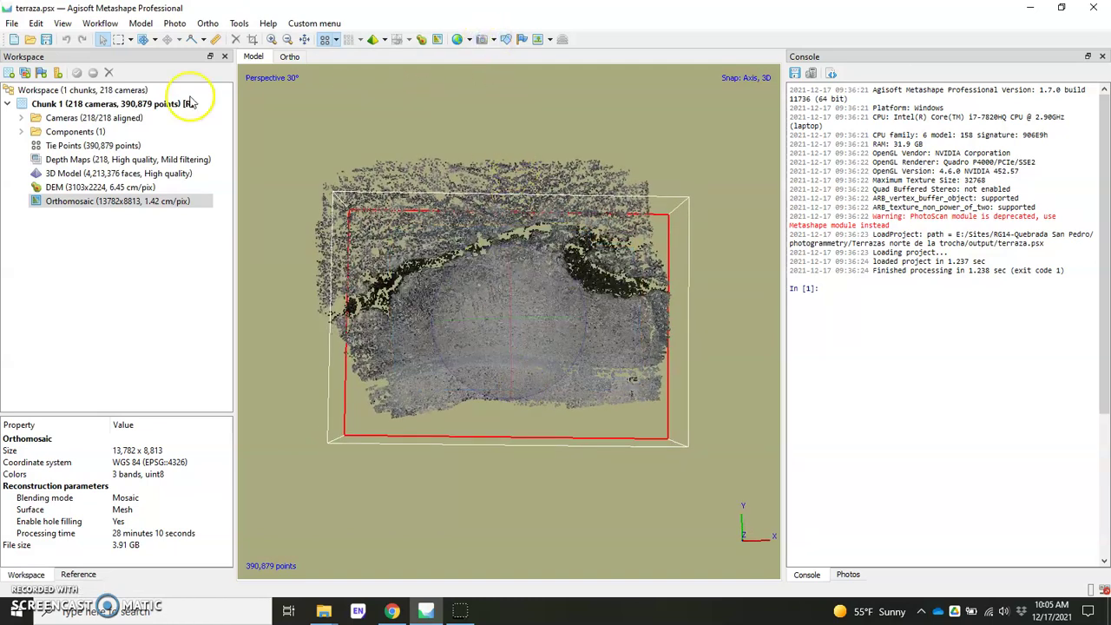
double_click(67, 203)
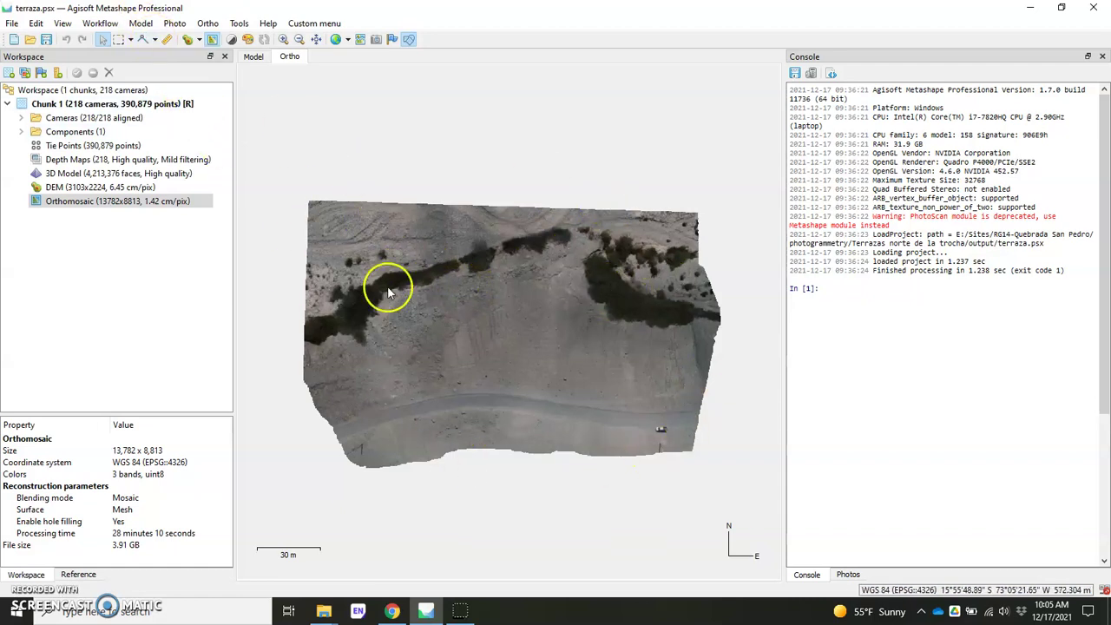
Switch the drawing tool to Draw Polygon
click(155, 41)
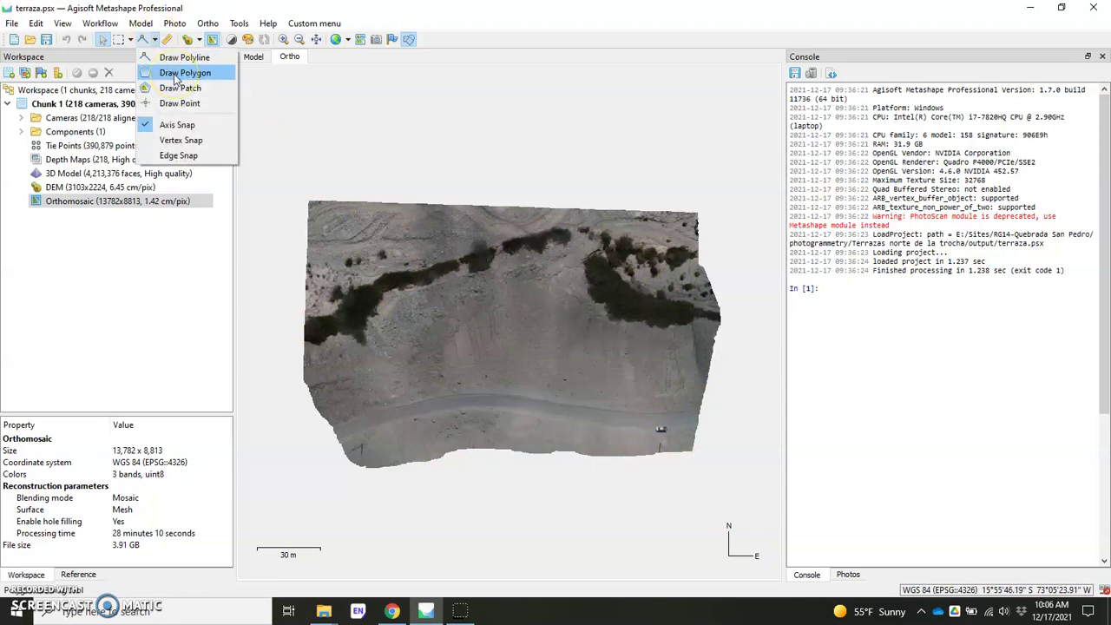
click(270, 99)
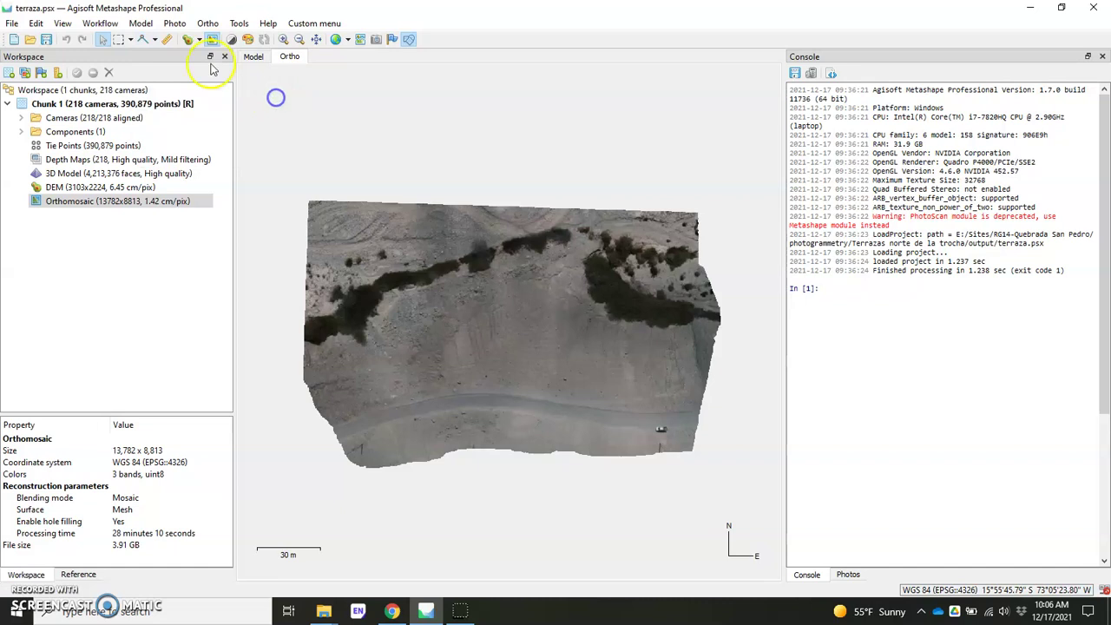
click(152, 41)
click(165, 71)
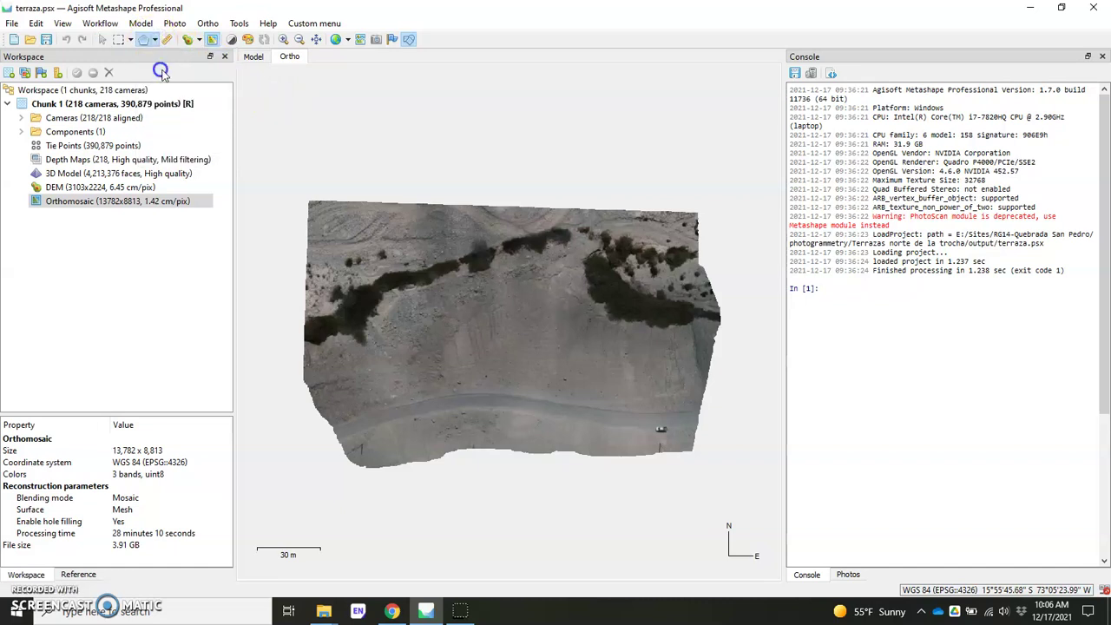
Trace the ortho's outer edges with eight vertices, closing the polygon at the first vertex
click(311, 205)
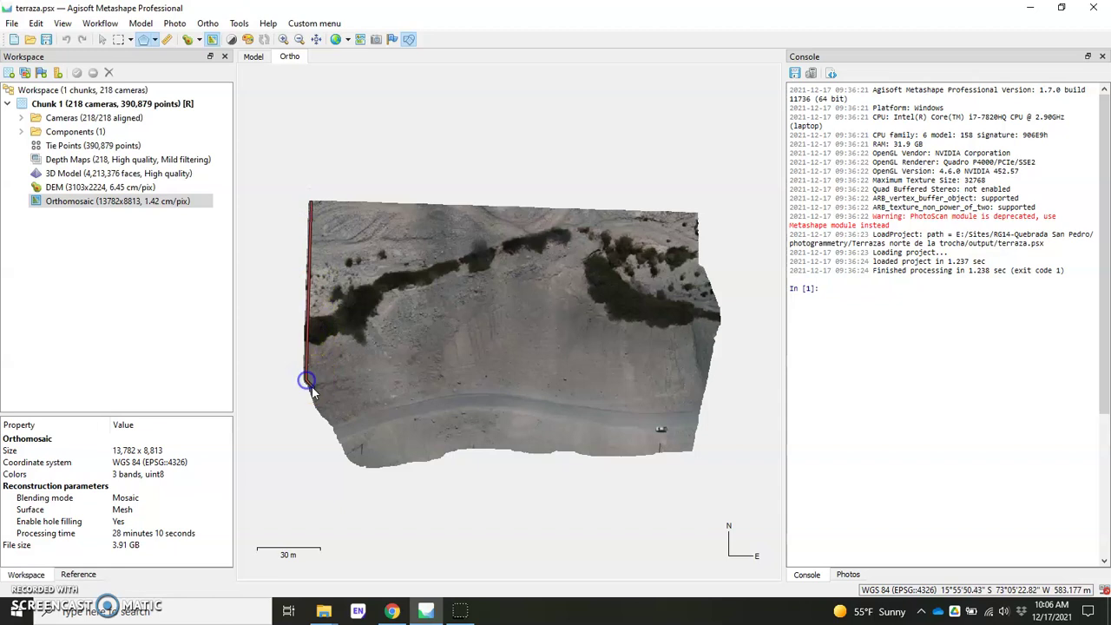
click(354, 462)
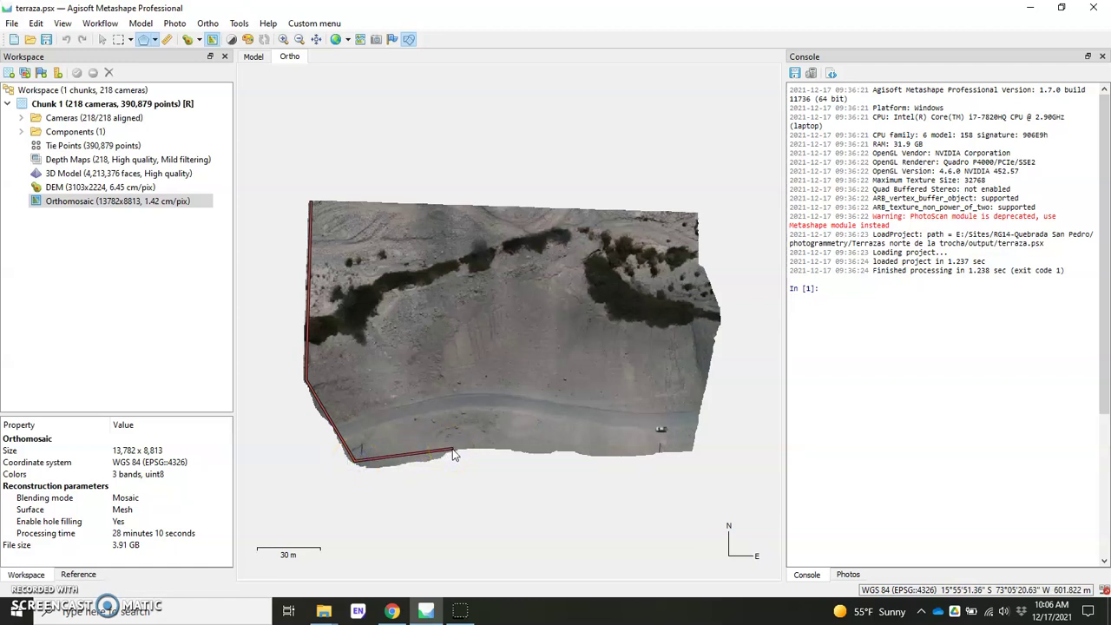
click(460, 449)
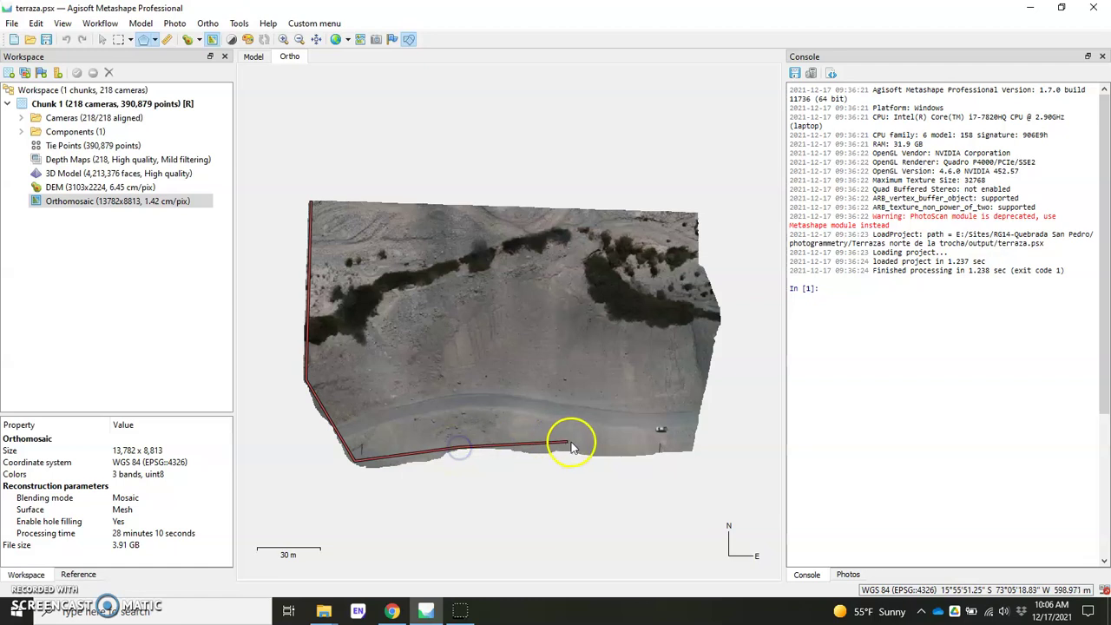
click(692, 451)
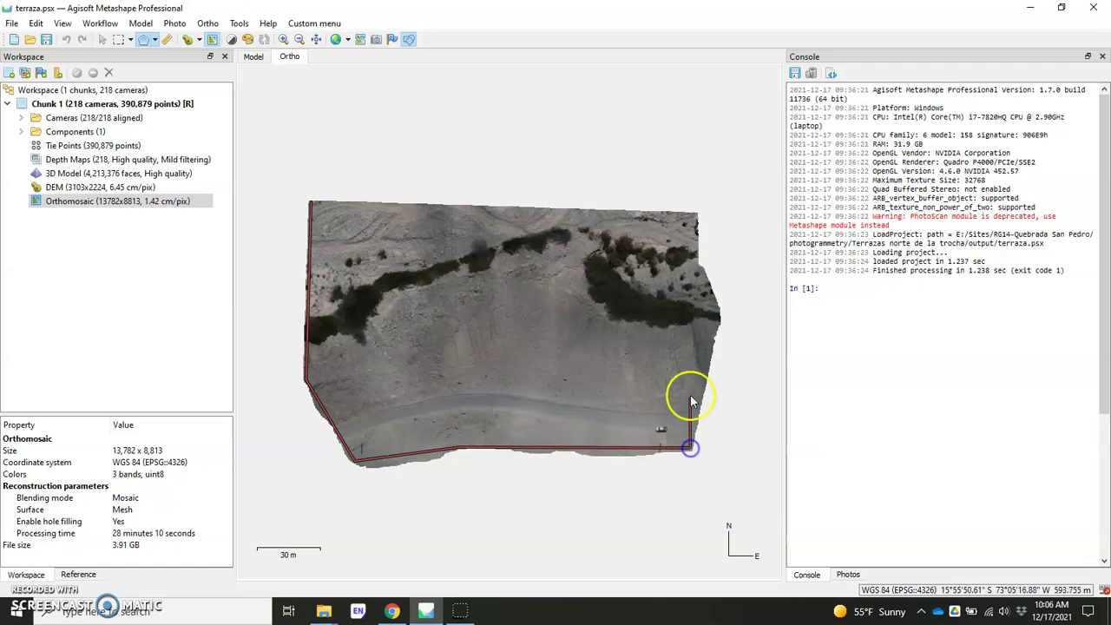
click(717, 321)
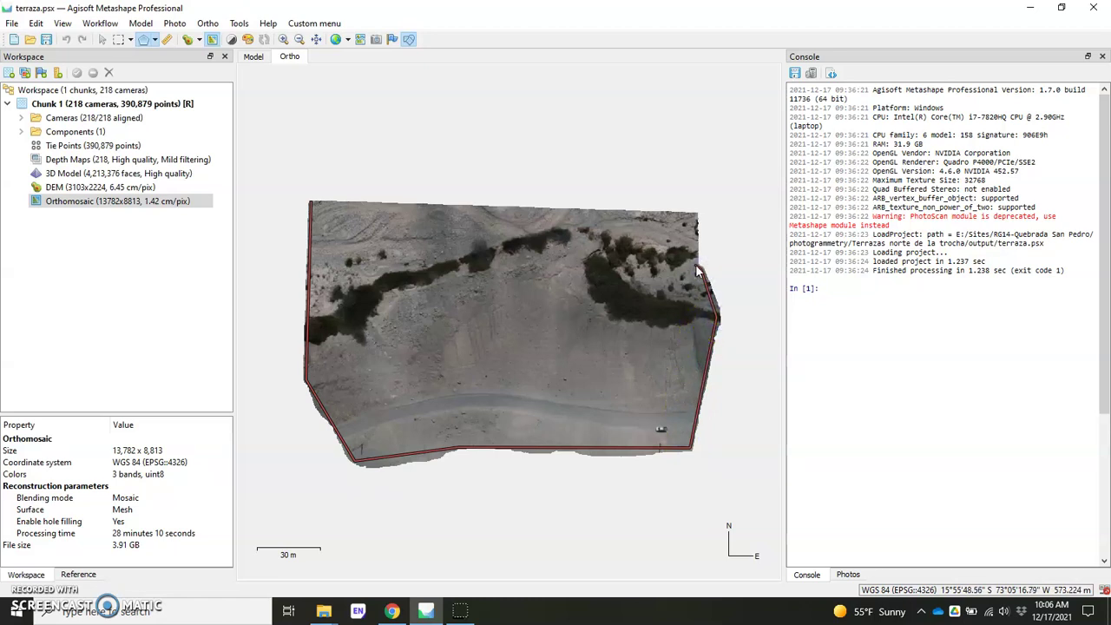
click(695, 222)
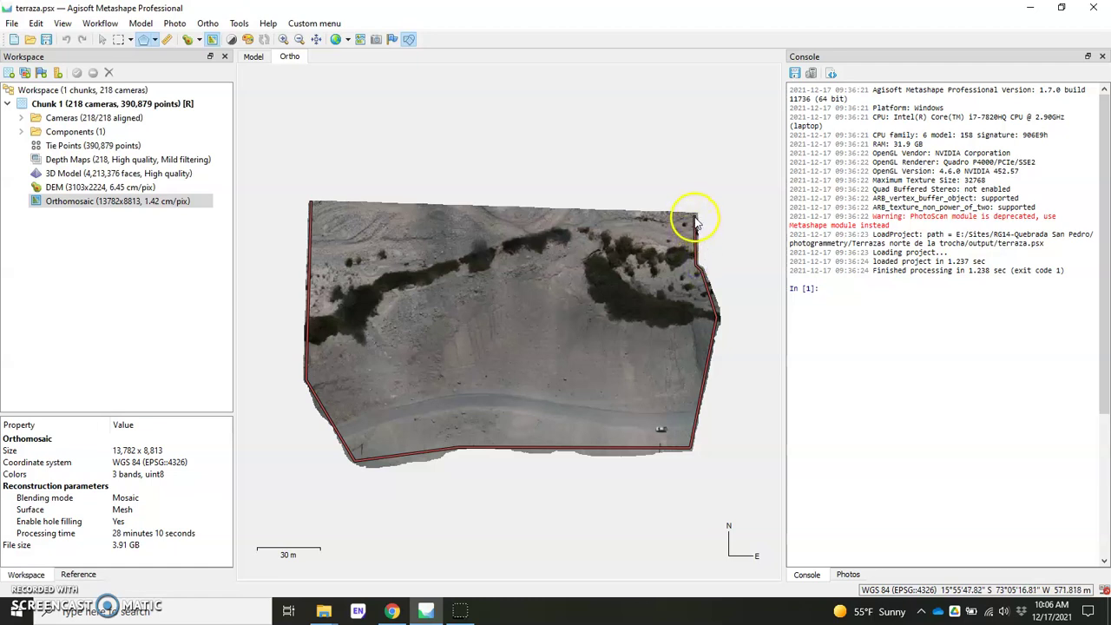
click(565, 218)
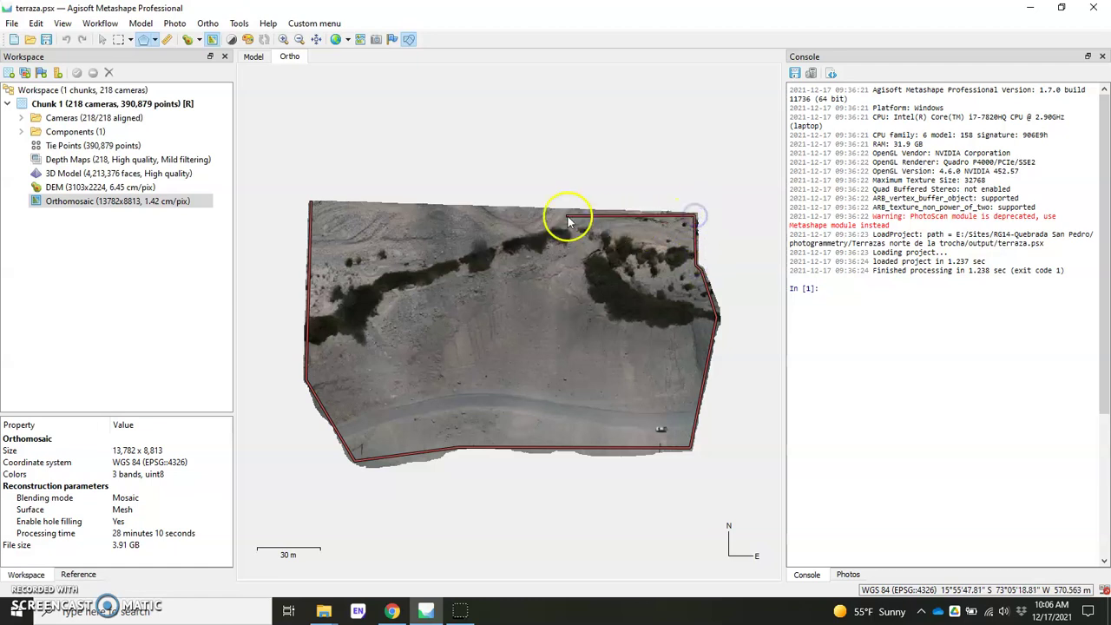
click(312, 207)
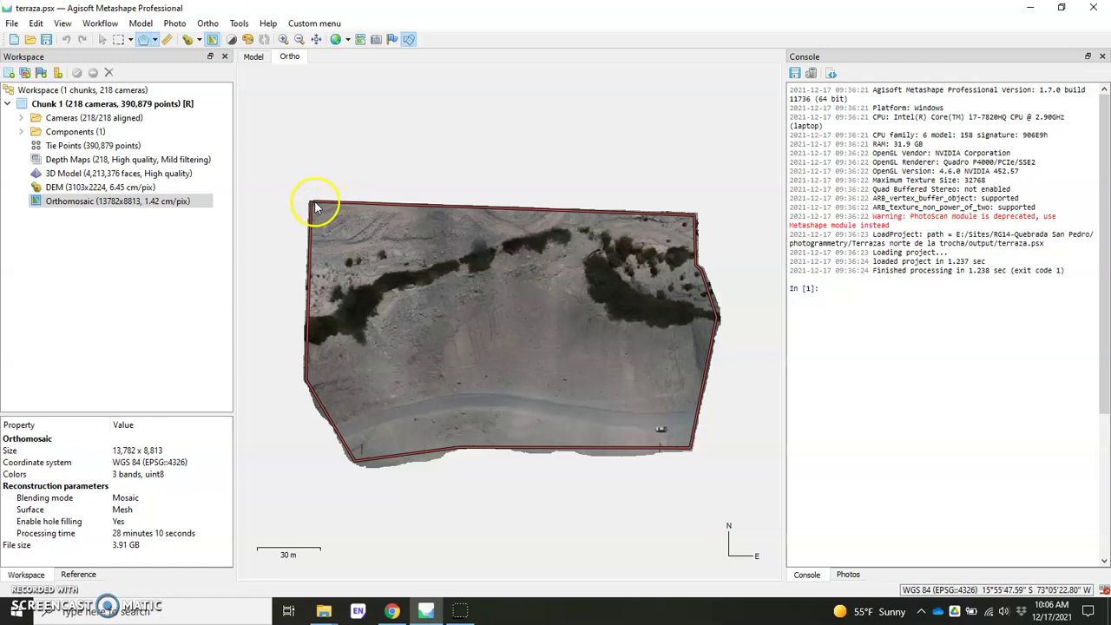
click(312, 206)
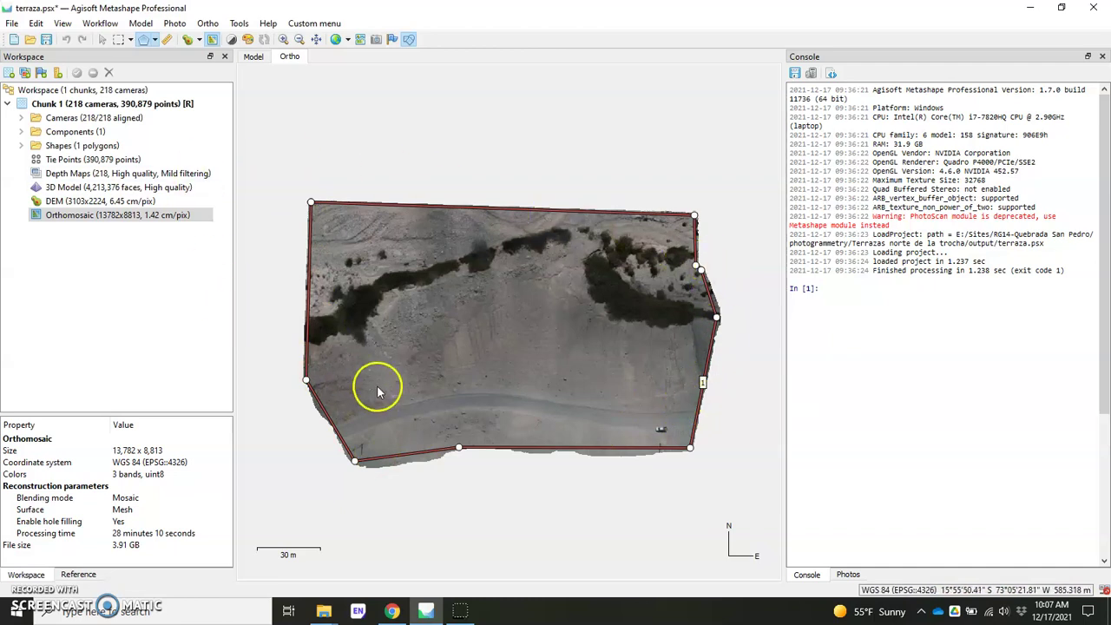
Return to Navigation and set the traced polygon's boundary type to Outer Boundary
click(103, 41)
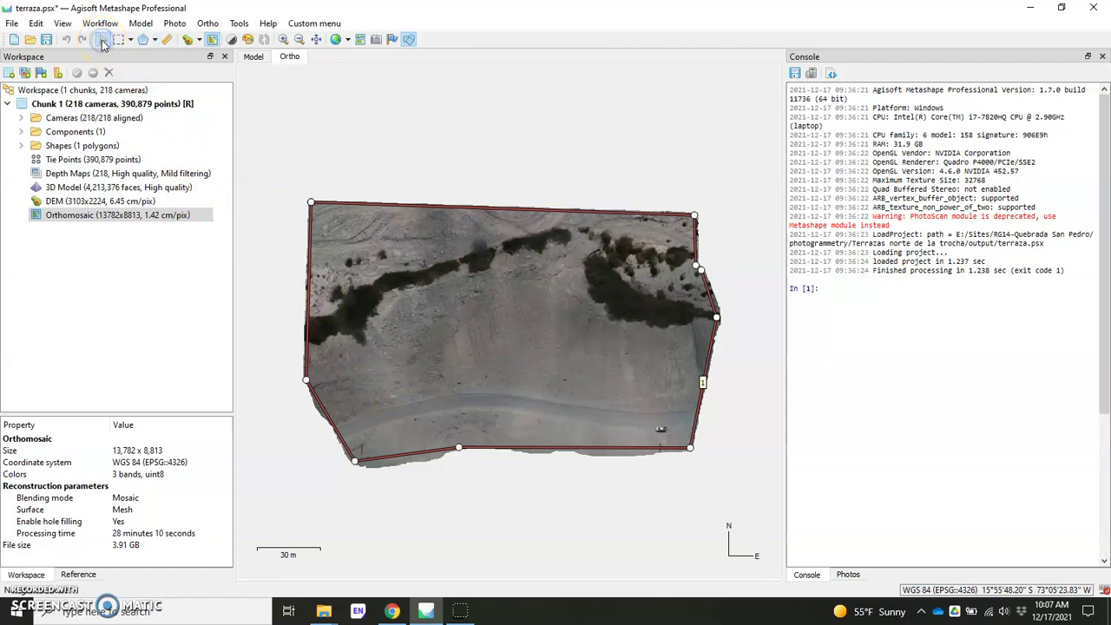
right_click(441, 211)
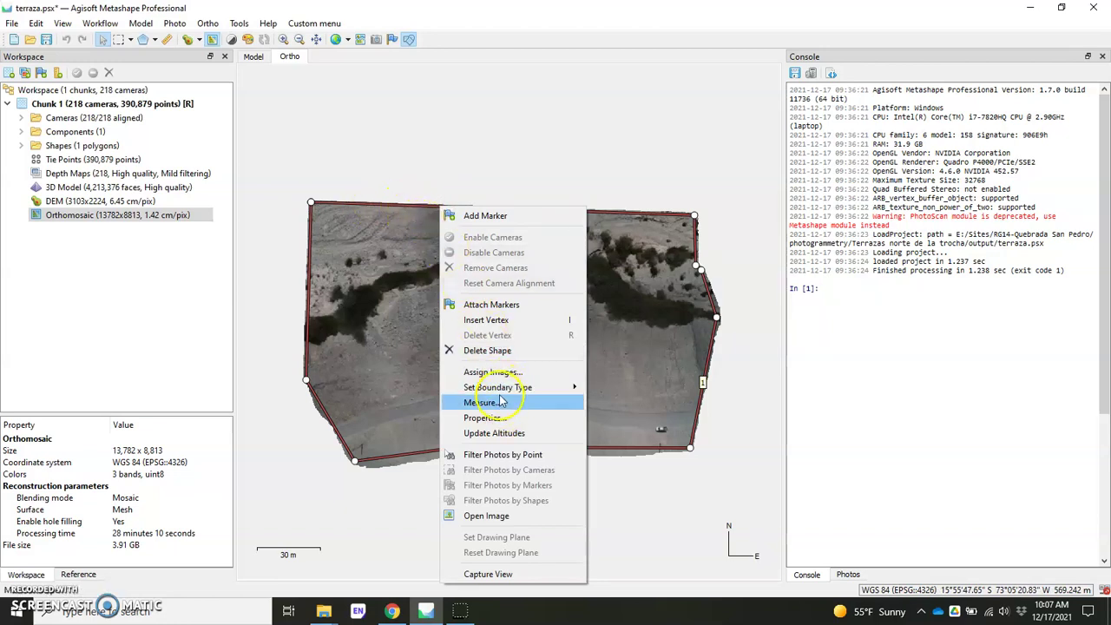
mouse_move(501, 393)
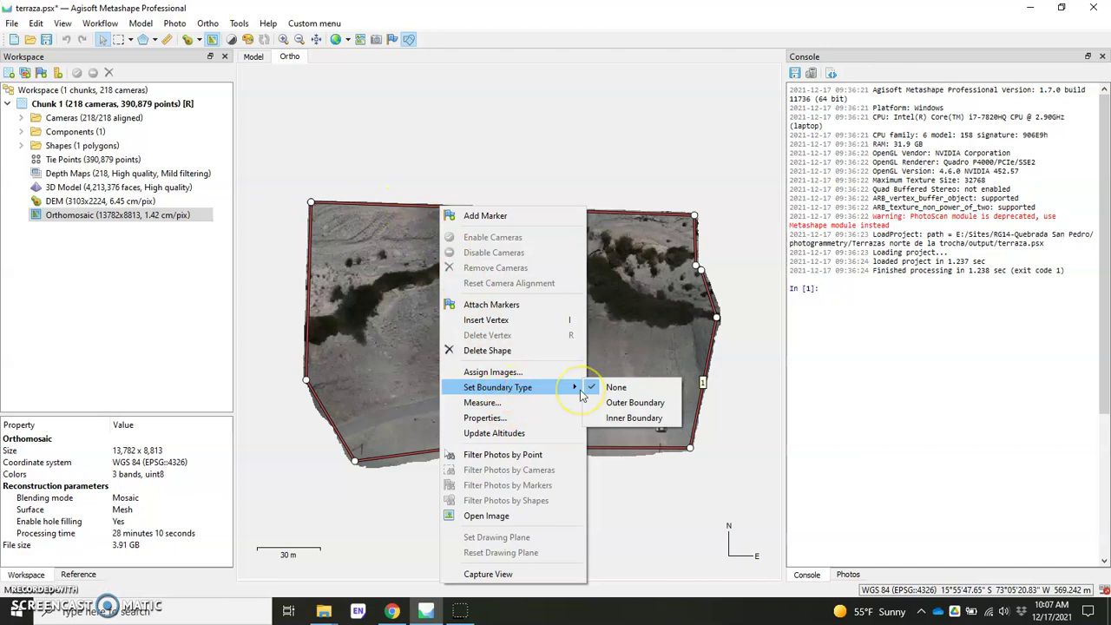
click(616, 402)
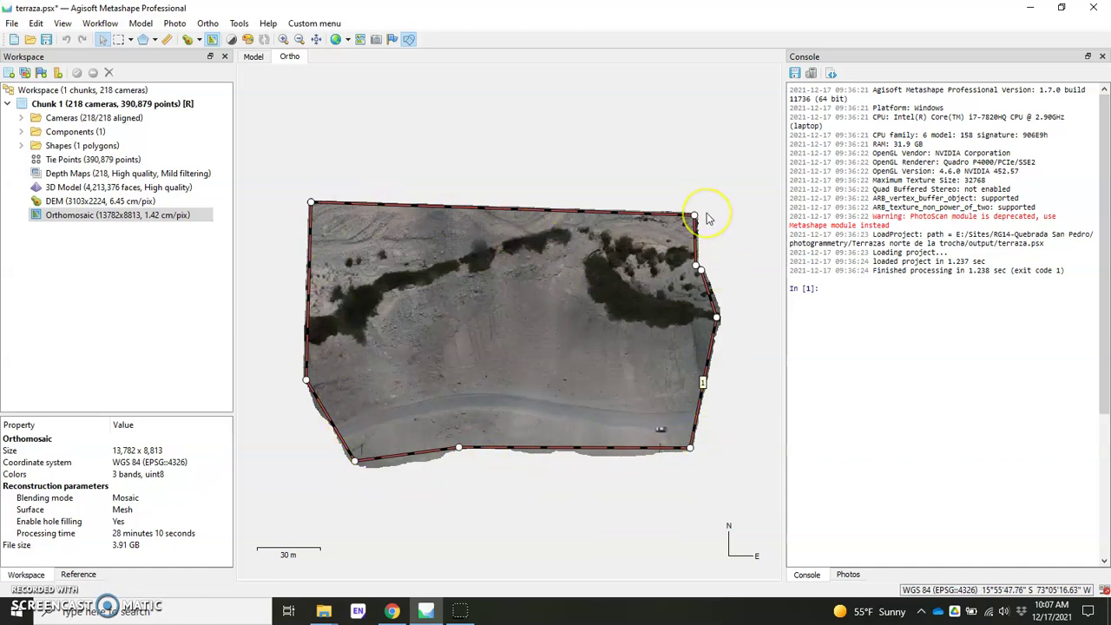
click(98, 217)
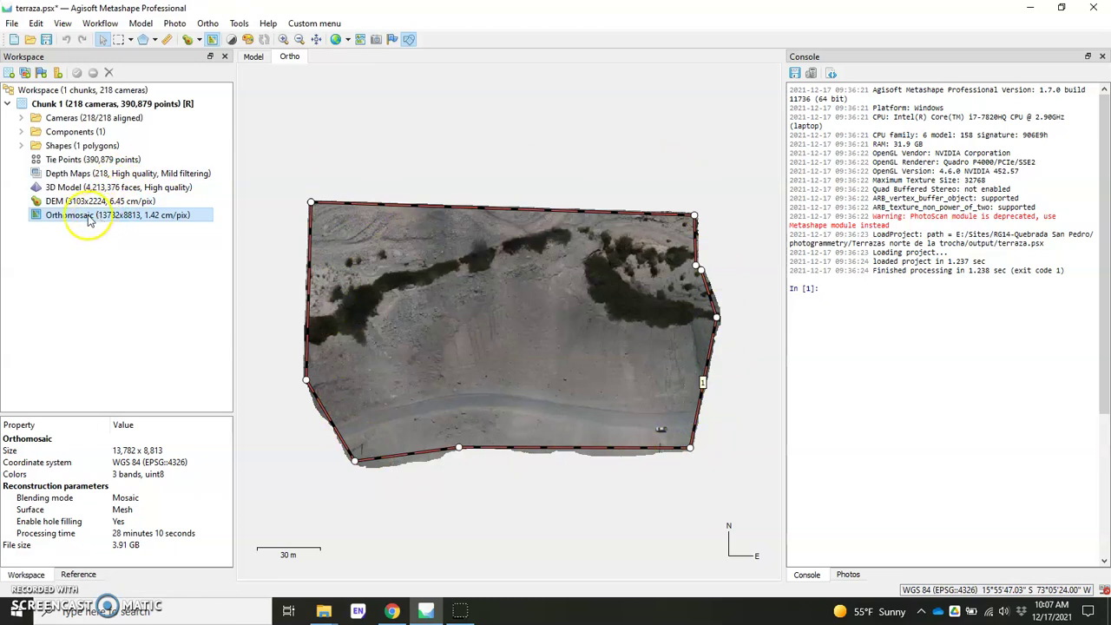
Open the Export Orthomosaic JPEG/TIFF/PNG settings from the File > Export menu
right_click(89, 219)
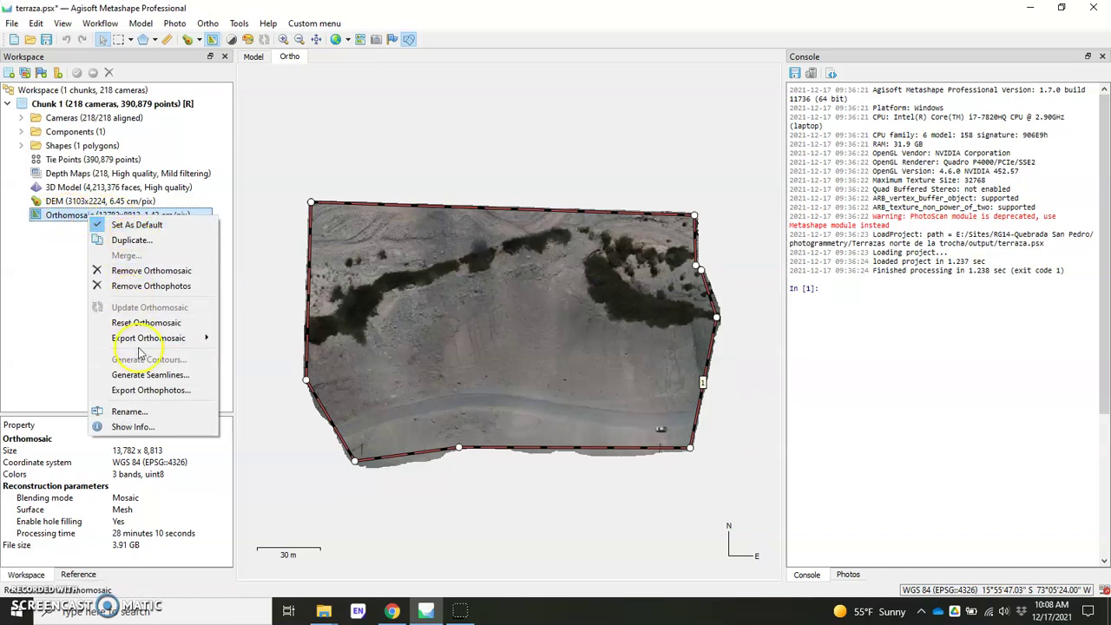
mouse_move(149, 340)
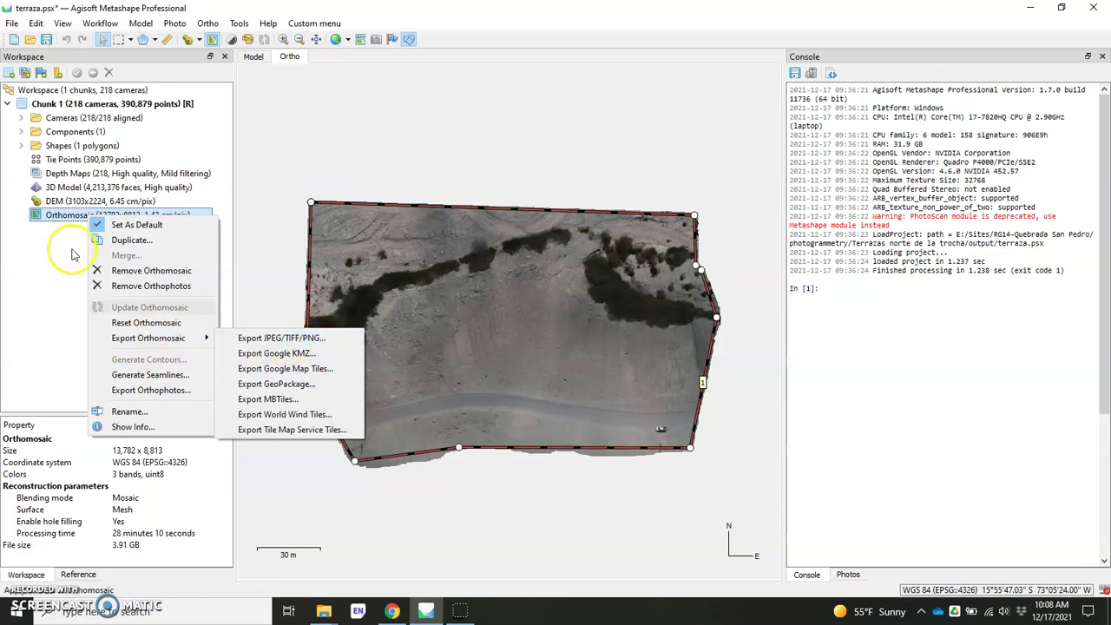
click(40, 268)
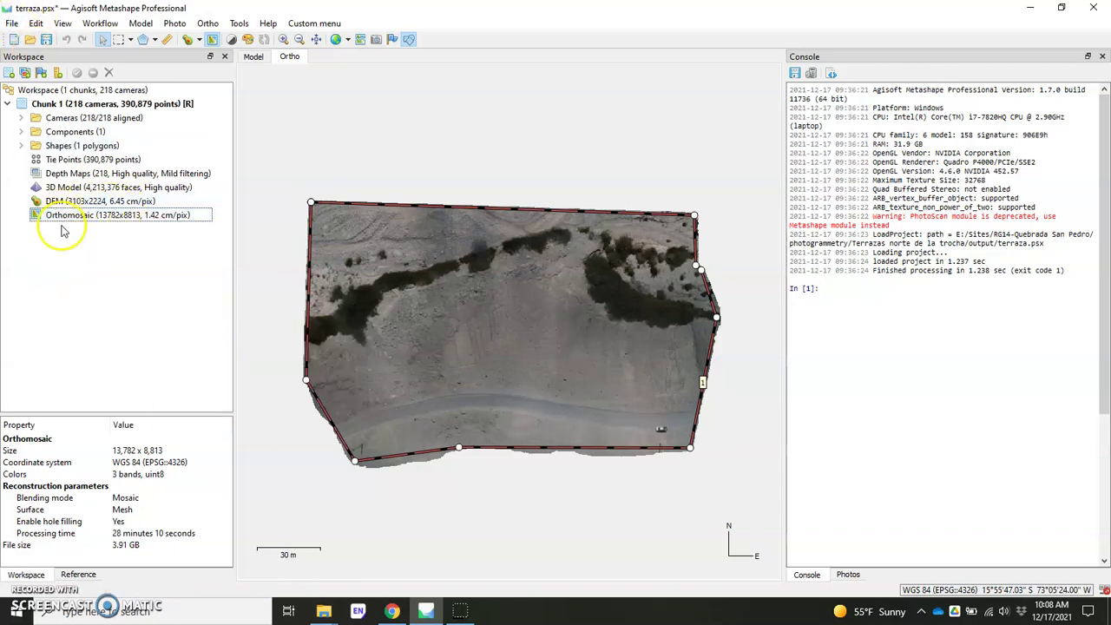
click(8, 104)
click(8, 104)
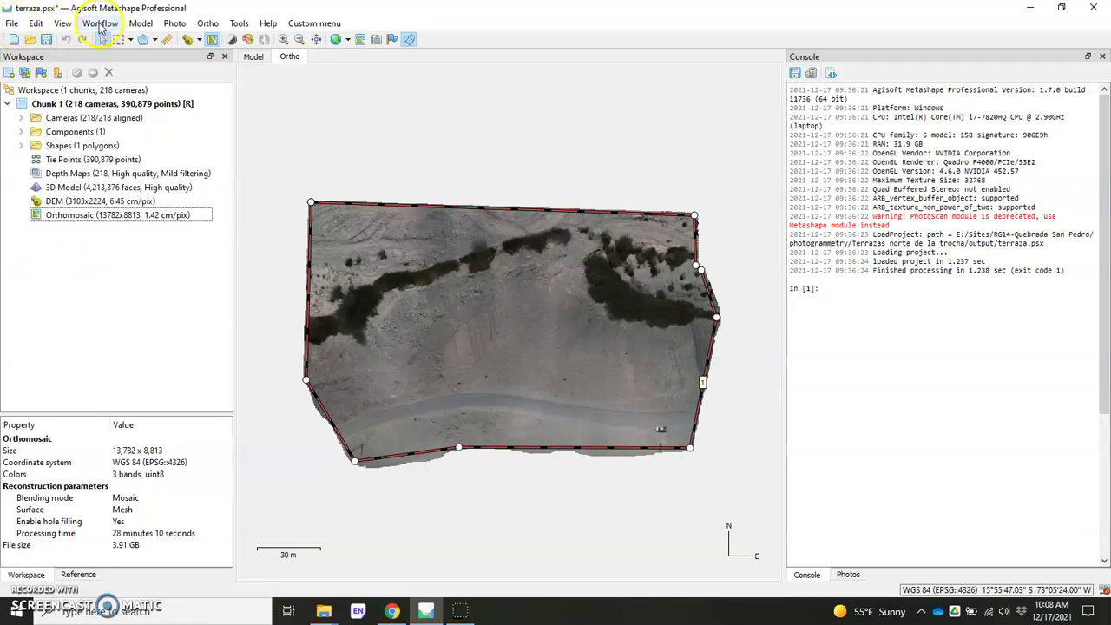
click(12, 24)
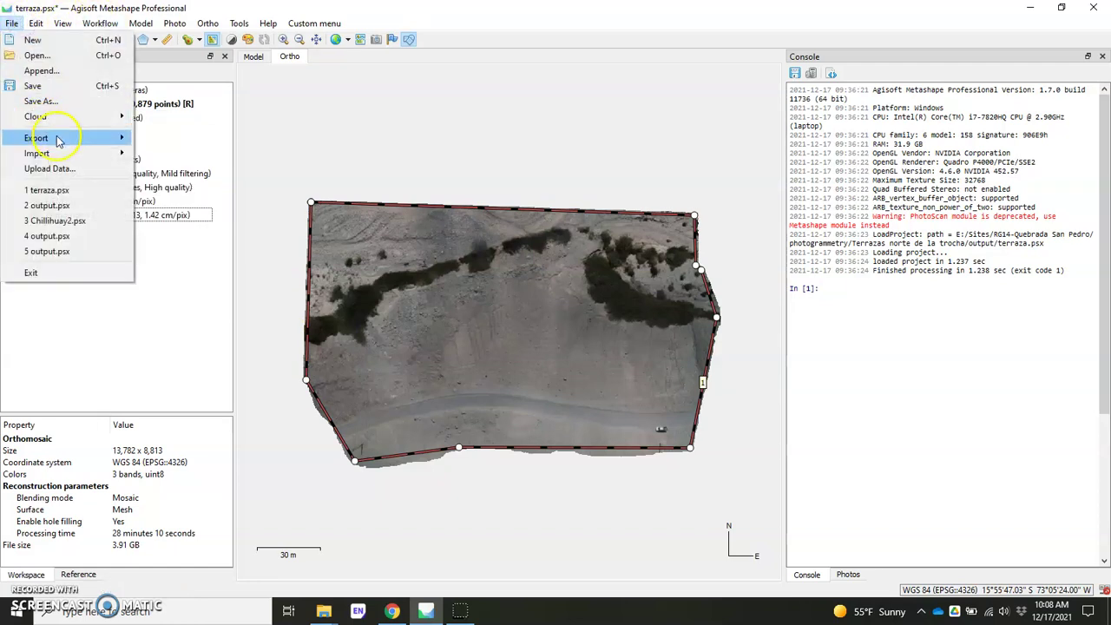
mouse_move(58, 141)
click(182, 185)
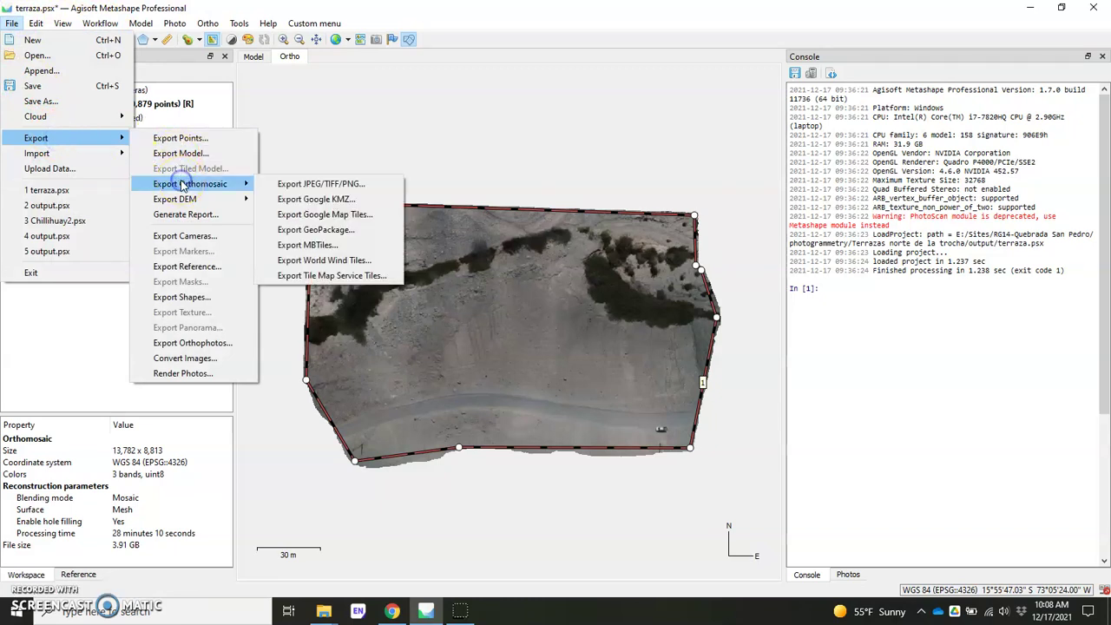
click(318, 188)
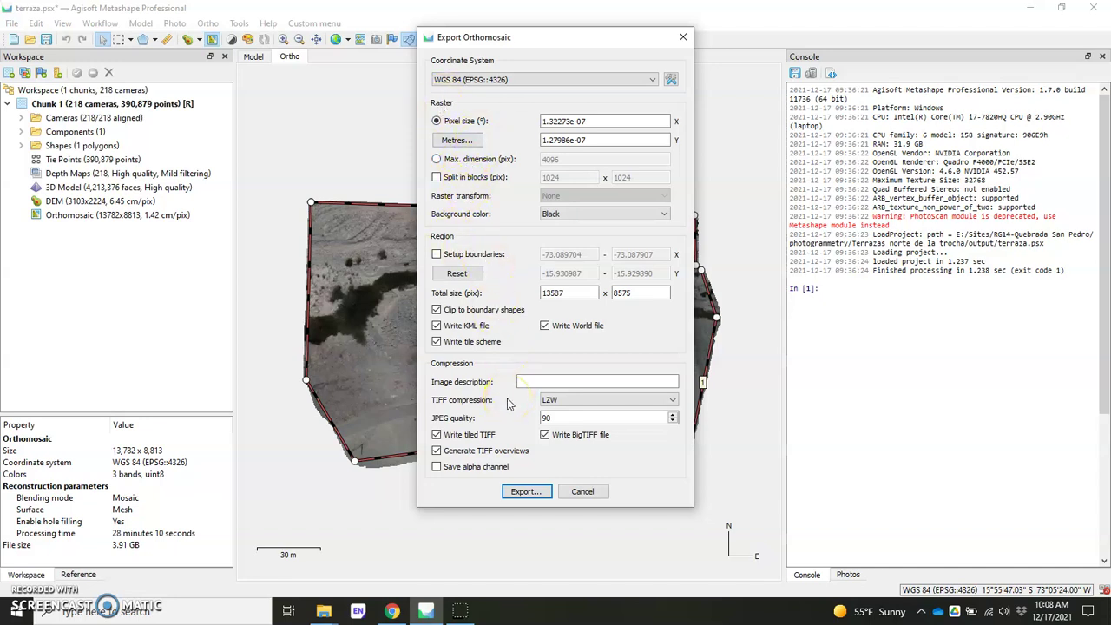
Export the clipped orthomosaic over ortho_San_Pedro_Terrazas.tif in the export folder
click(525, 492)
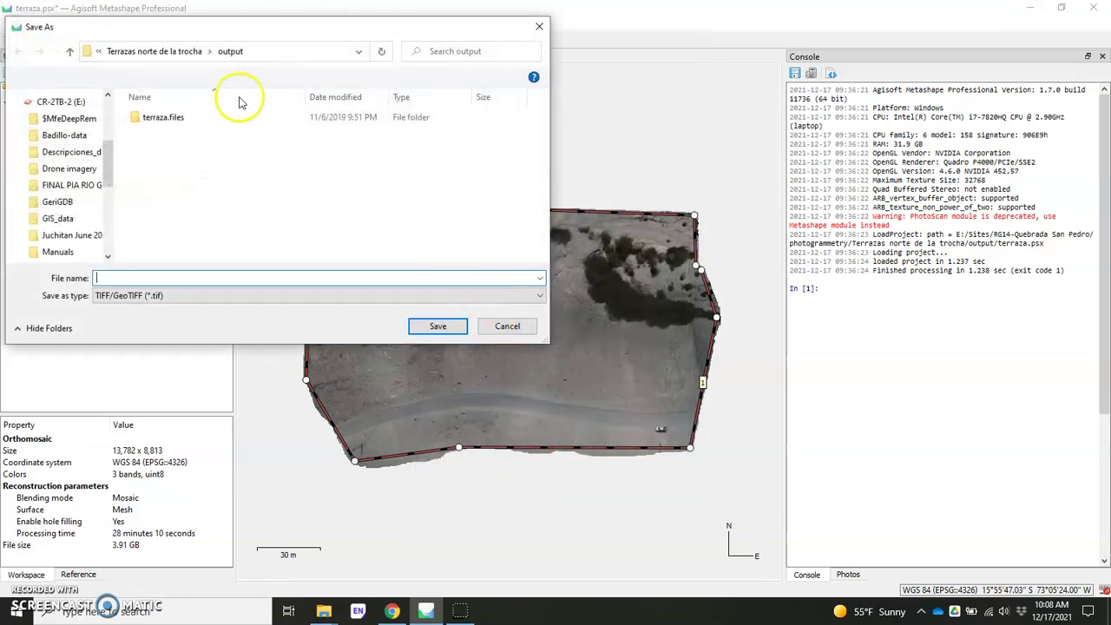
click(184, 52)
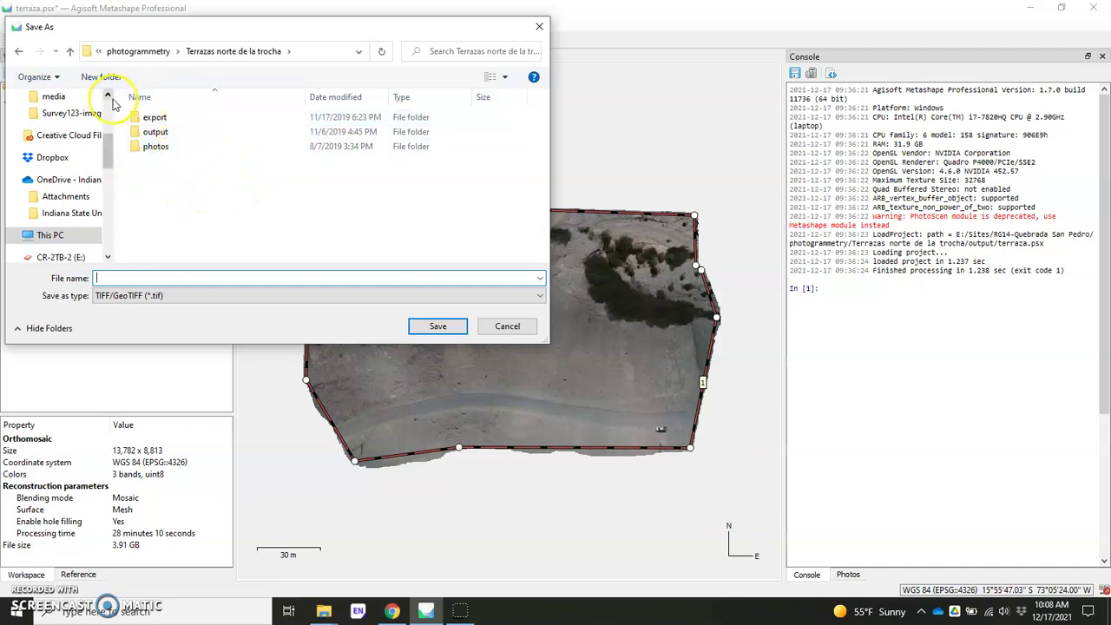
double_click(153, 116)
click(153, 120)
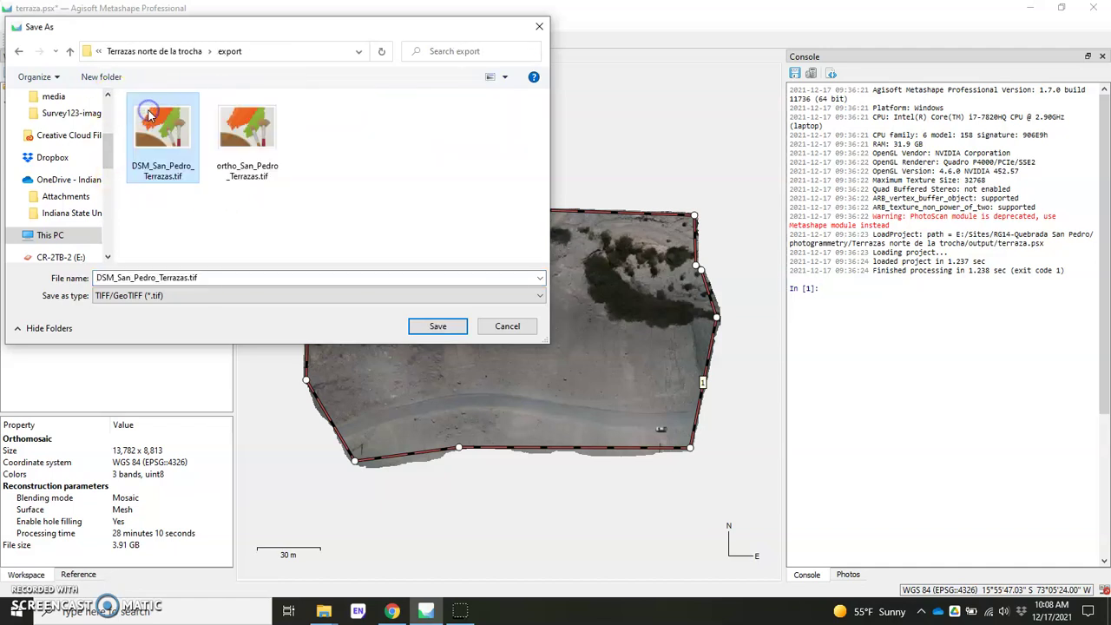
click(252, 115)
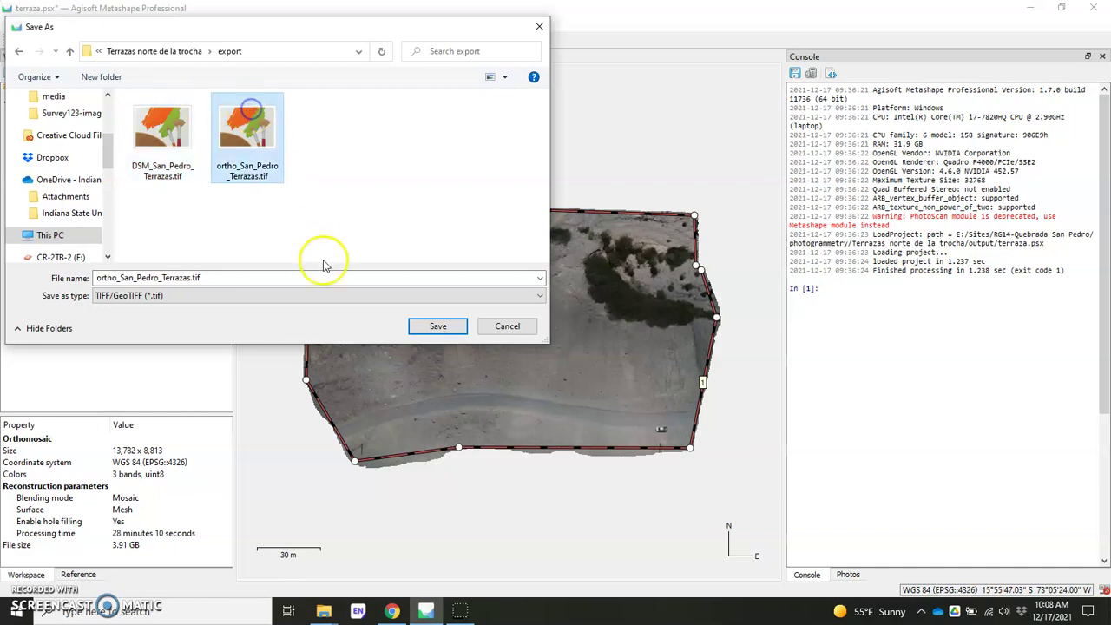
click(443, 327)
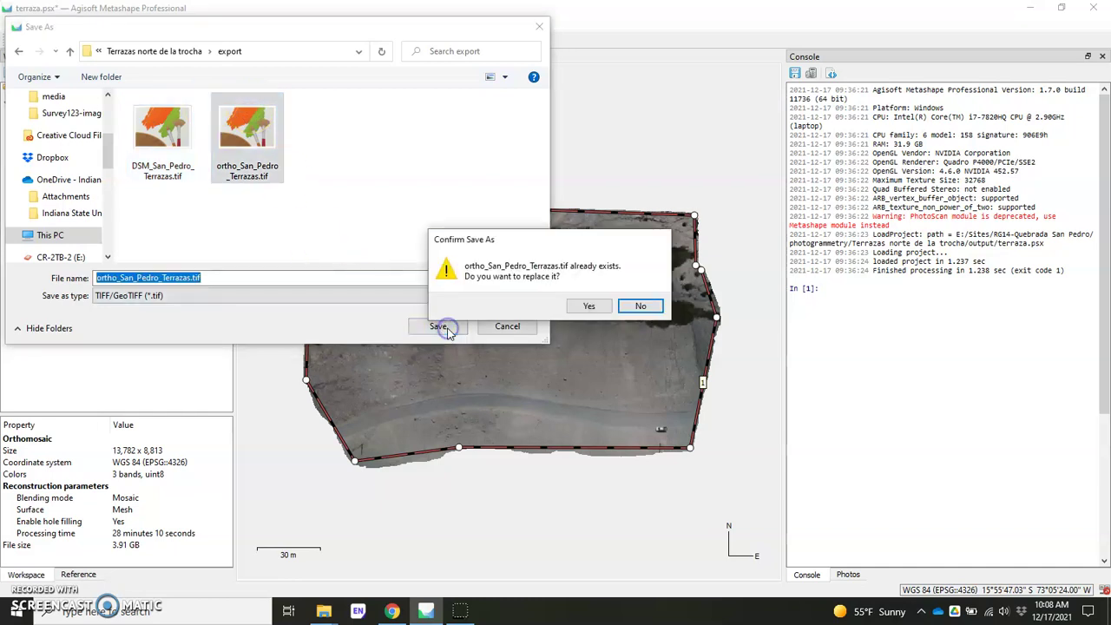
click(582, 305)
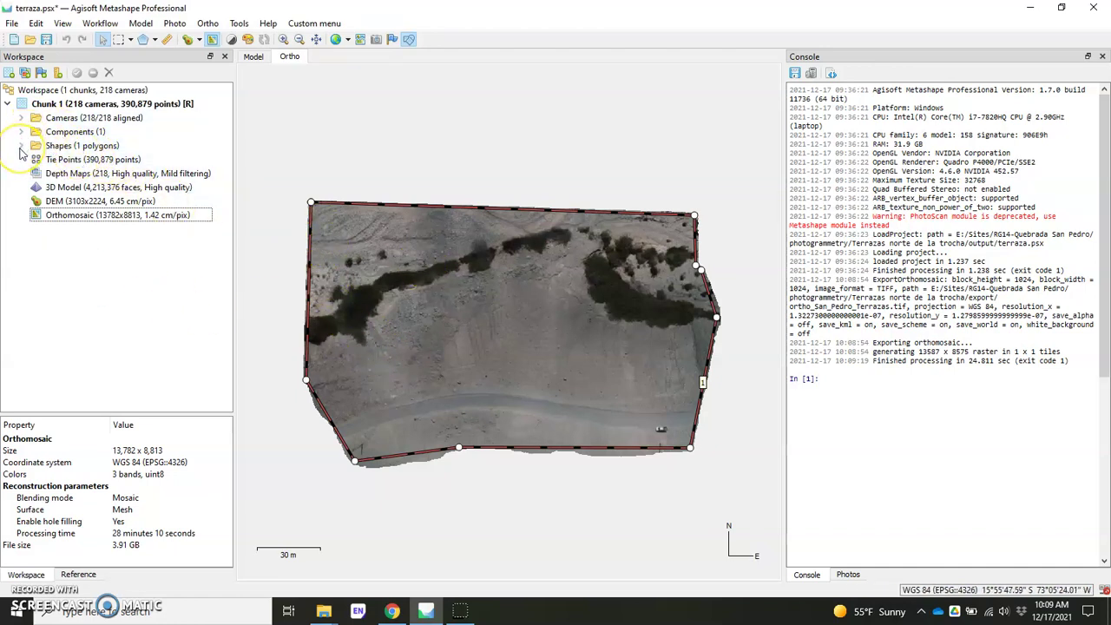
Expand Shapes and start Export Layers on the polygon layer, naming it clipframeWestSP
click(21, 145)
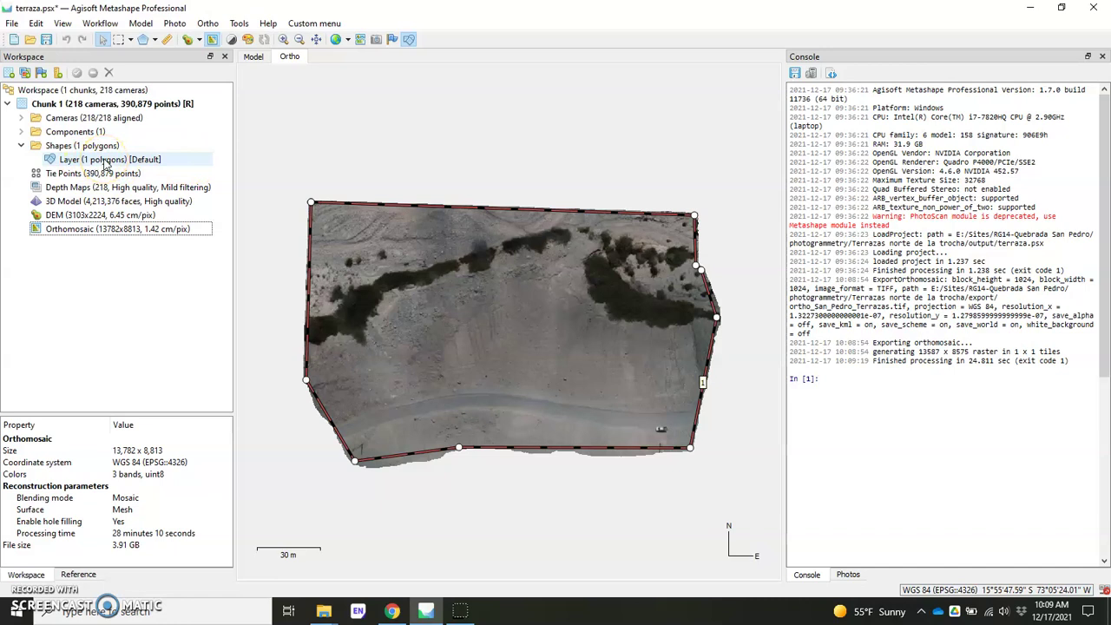
click(75, 164)
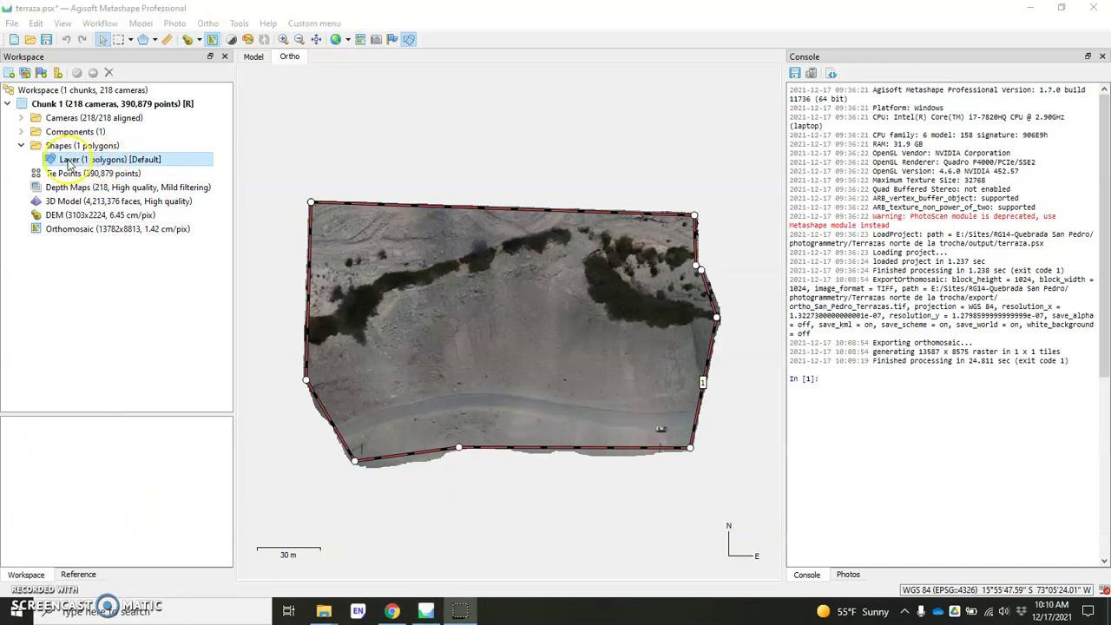
right_click(70, 162)
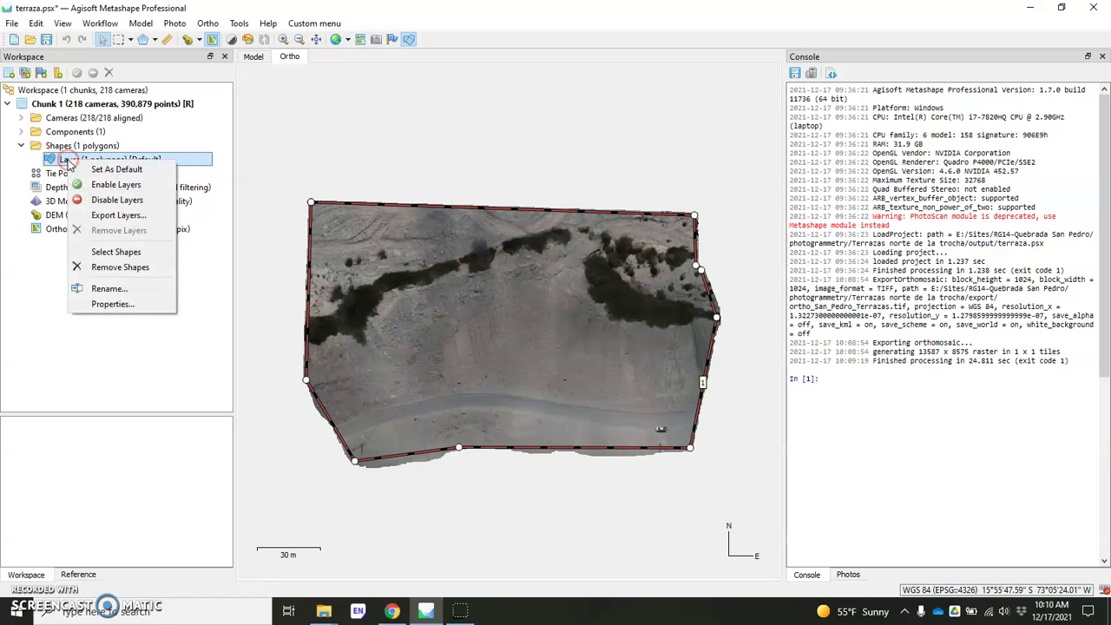
click(103, 216)
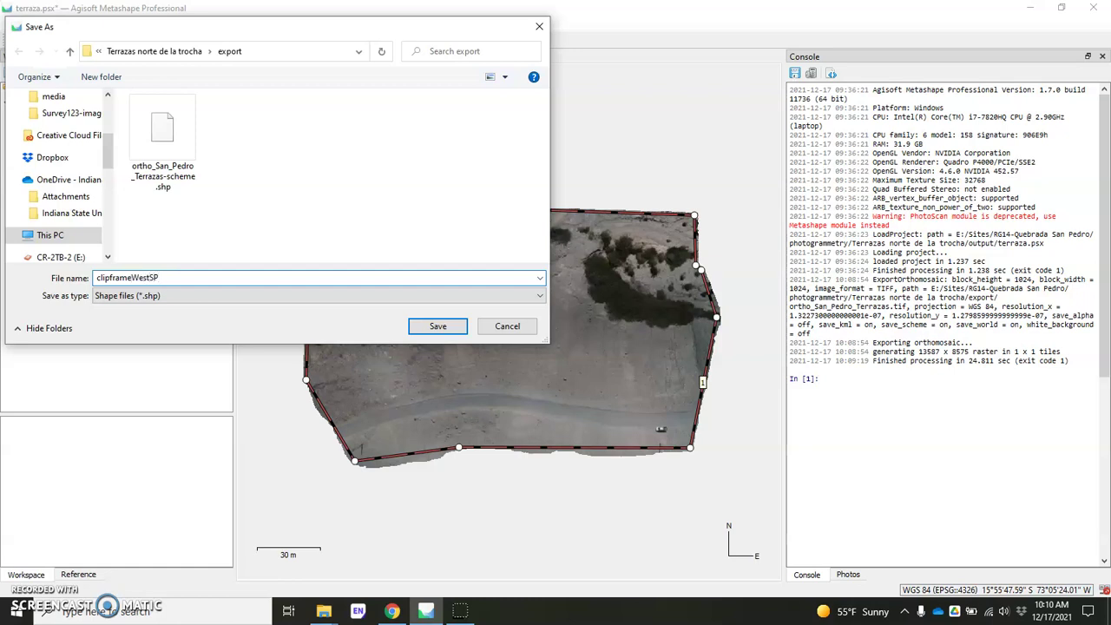
Save clipframeWestSP.shp in WGS 84 with polygons only
key(Return)
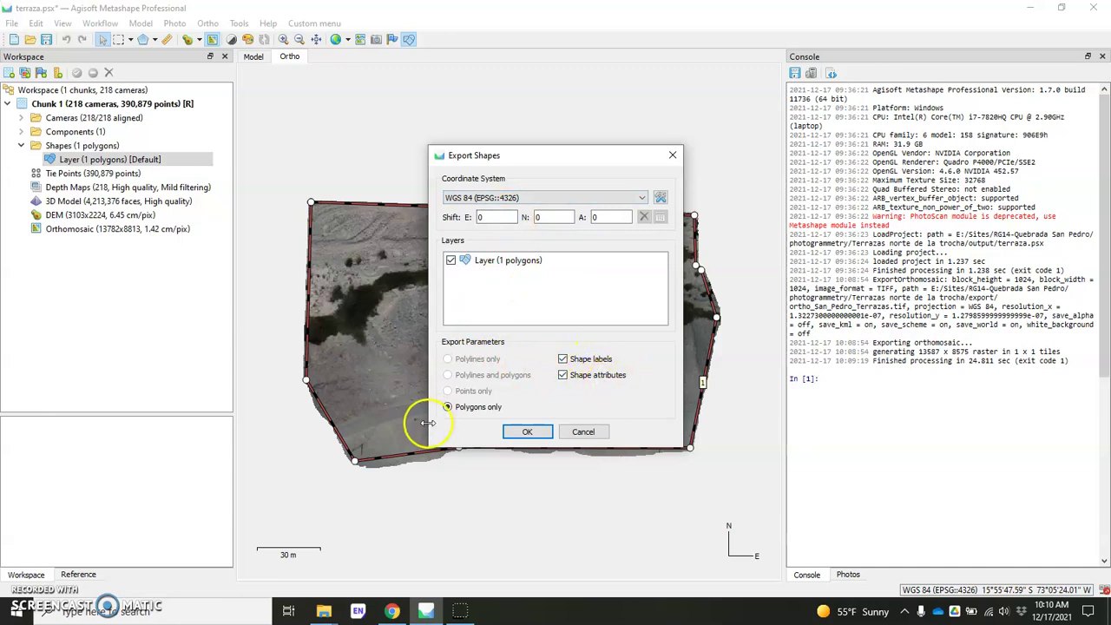
click(526, 432)
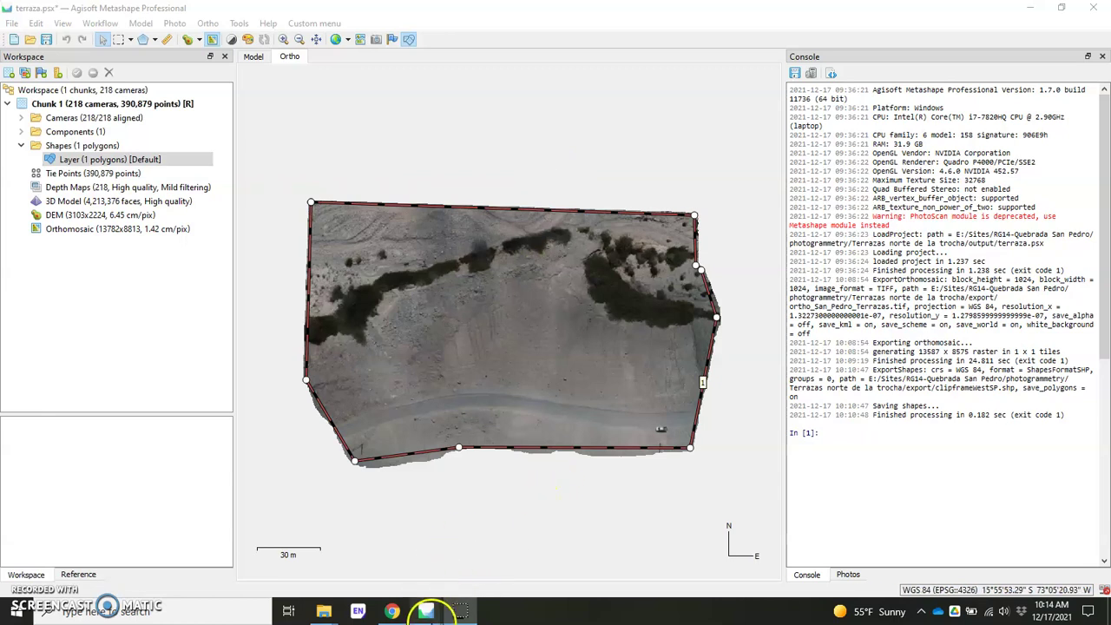
Switch to the output.psx project and show its terrain model textured
mouse_move(427, 611)
click(505, 549)
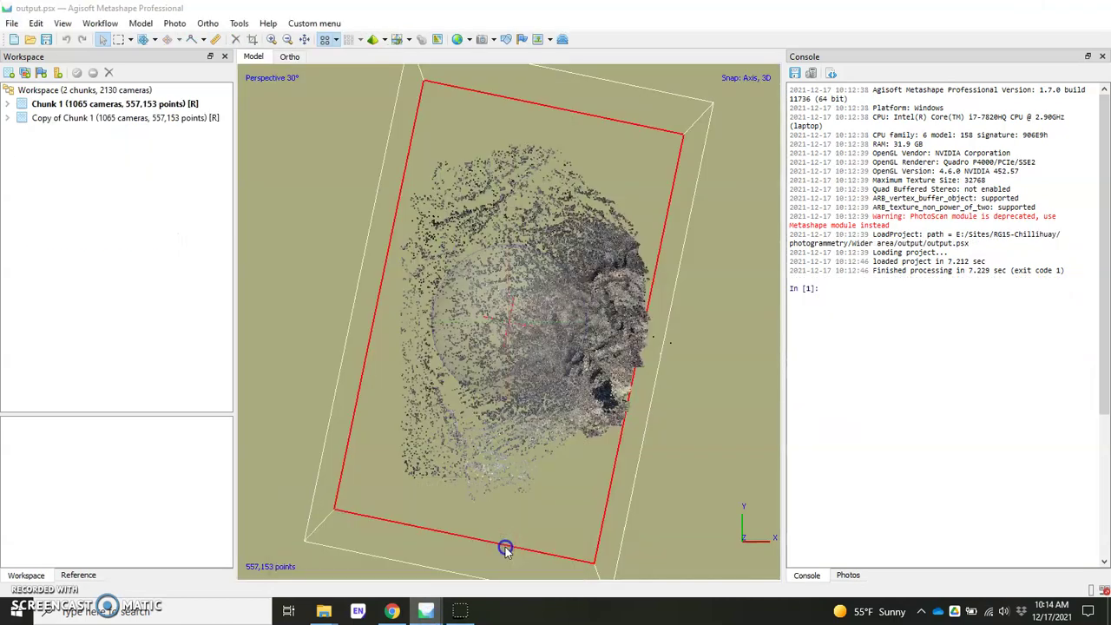
click(398, 40)
drag(519, 360, 468, 388)
scroll(529, 324, up, 3)
scroll(513, 327, up, 5)
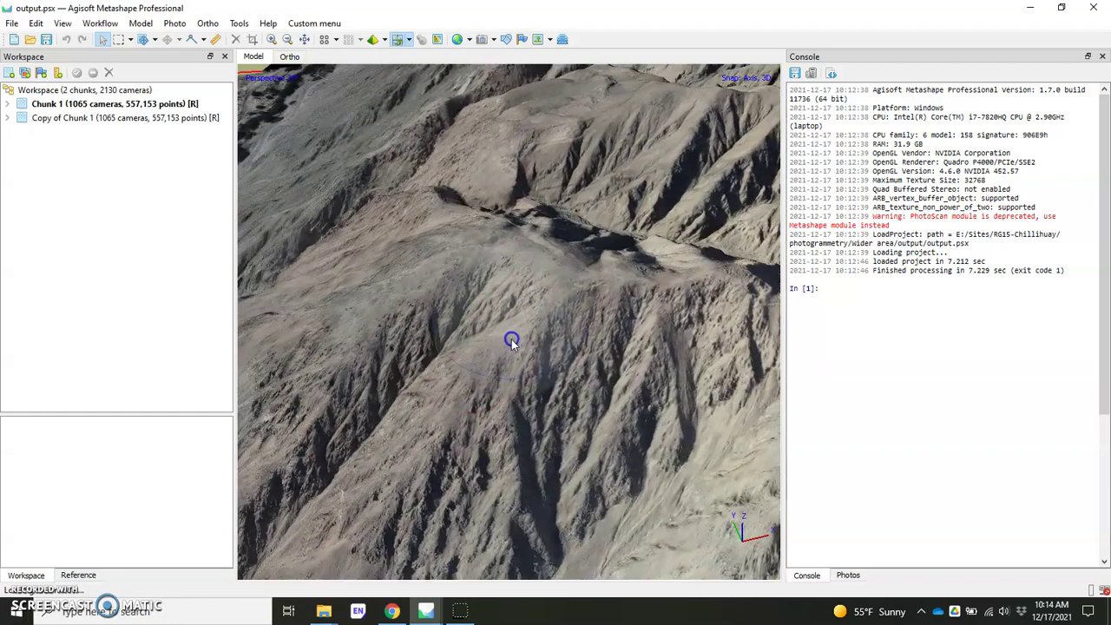
Orbit the textured terrain, then display the orthomosaic with its boundary polygon in Ortho view
drag(584, 195, 519, 344)
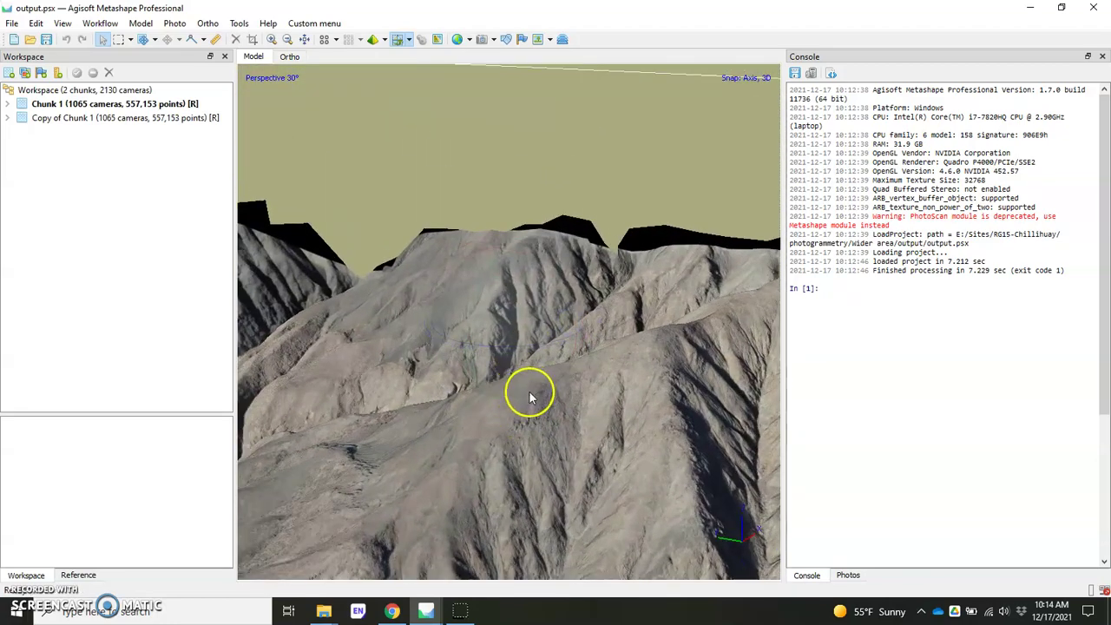
drag(525, 393, 617, 211)
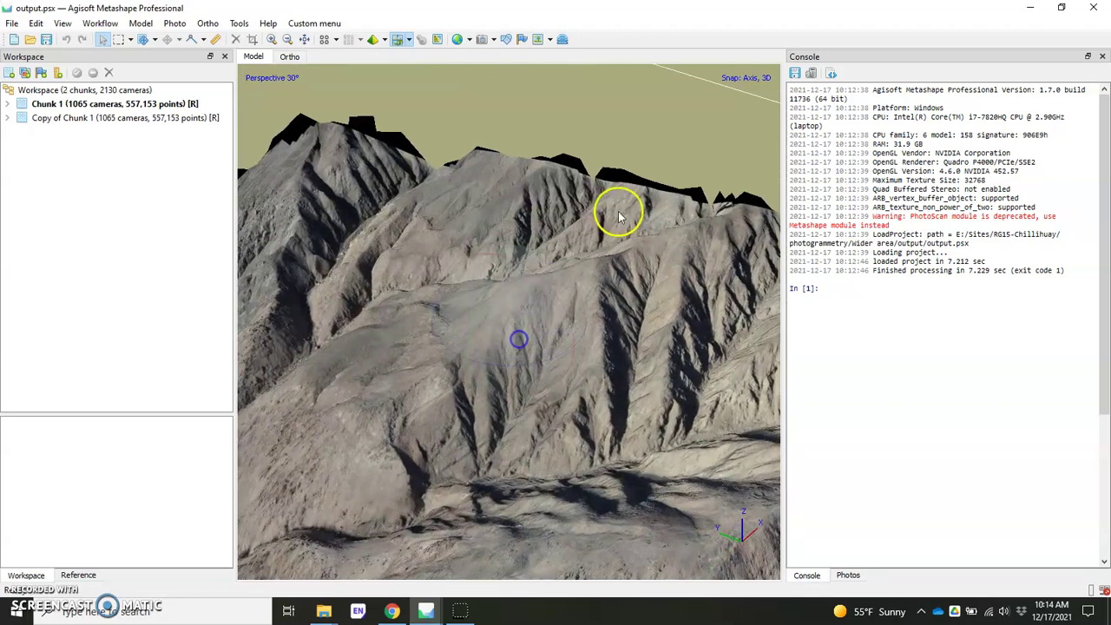
mouse_move(335, 149)
mouse_down()
mouse_move(648, 183)
mouse_move(712, 210)
mouse_up()
drag(476, 291, 651, 301)
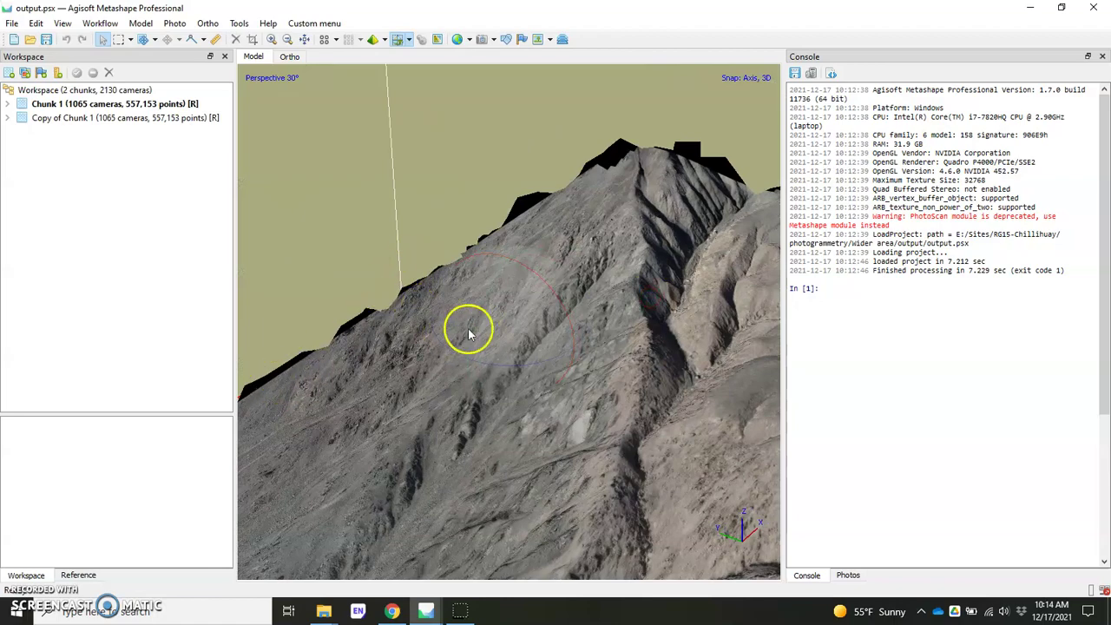
mouse_move(541, 364)
mouse_down()
mouse_move(503, 397)
mouse_move(460, 401)
mouse_move(471, 427)
mouse_up()
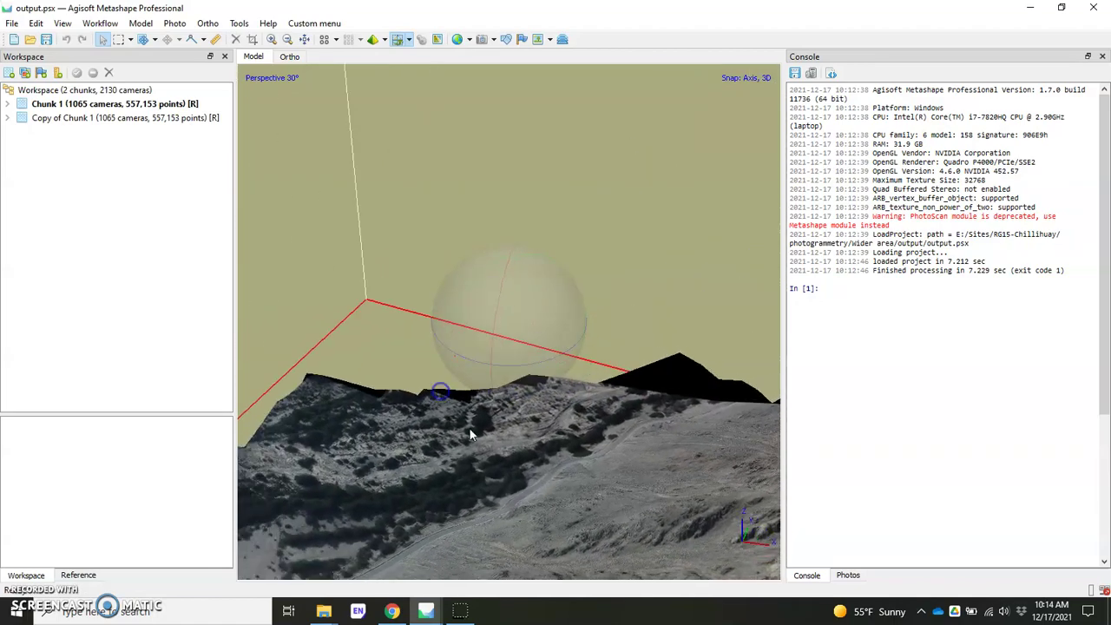
mouse_move(488, 189)
mouse_down()
mouse_move(504, 356)
mouse_move(518, 352)
mouse_move(509, 428)
mouse_up()
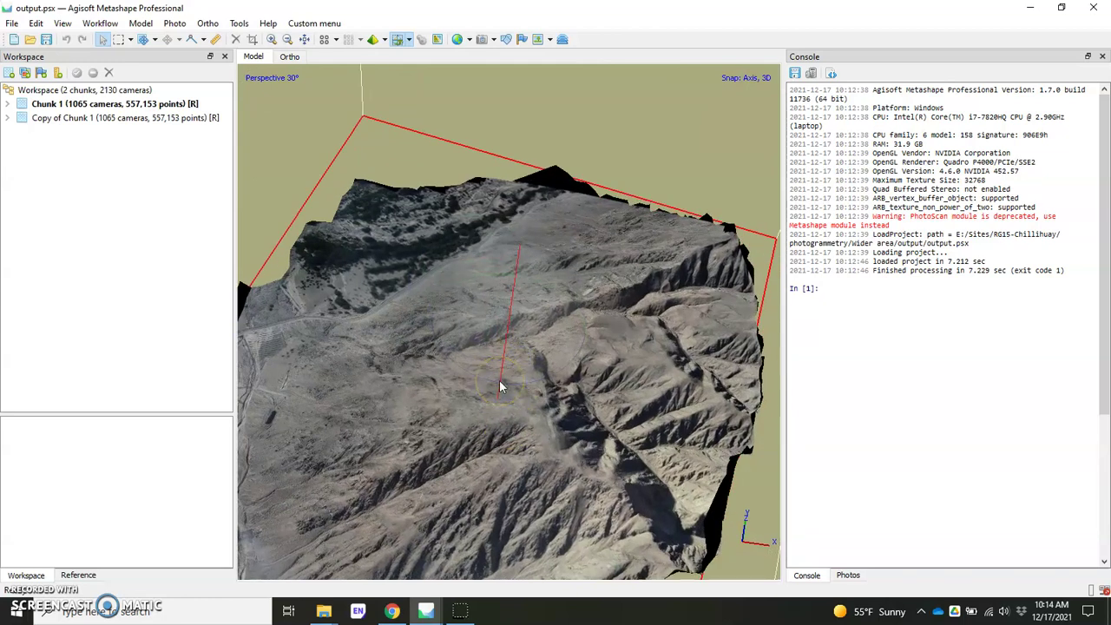
mouse_move(512, 374)
mouse_down()
mouse_move(478, 442)
mouse_move(517, 365)
mouse_move(513, 390)
mouse_up()
drag(454, 451, 511, 359)
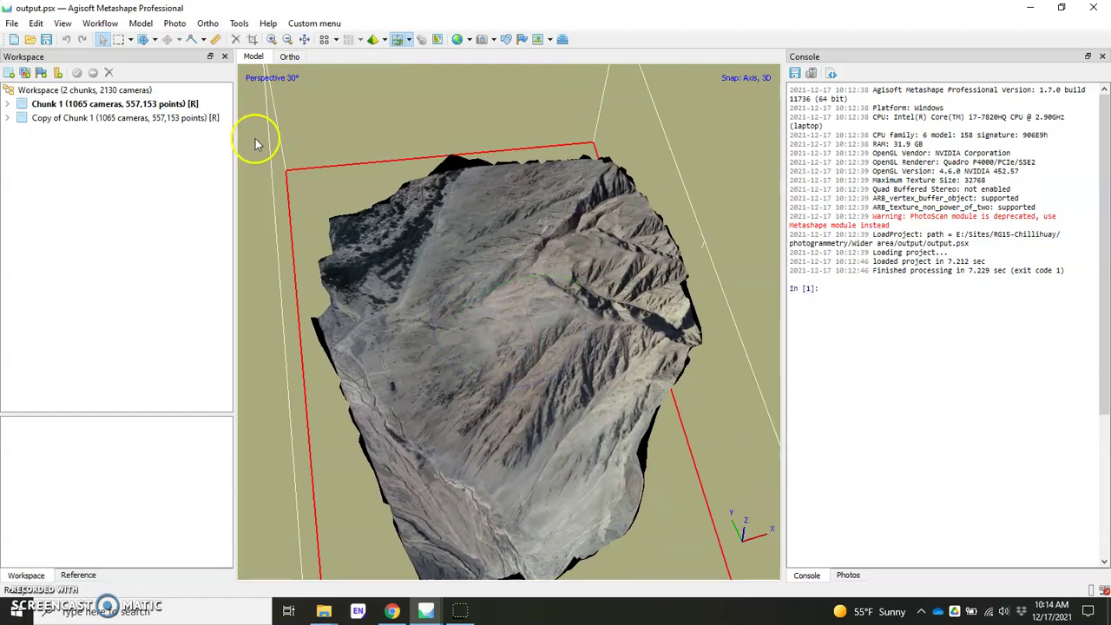
click(290, 58)
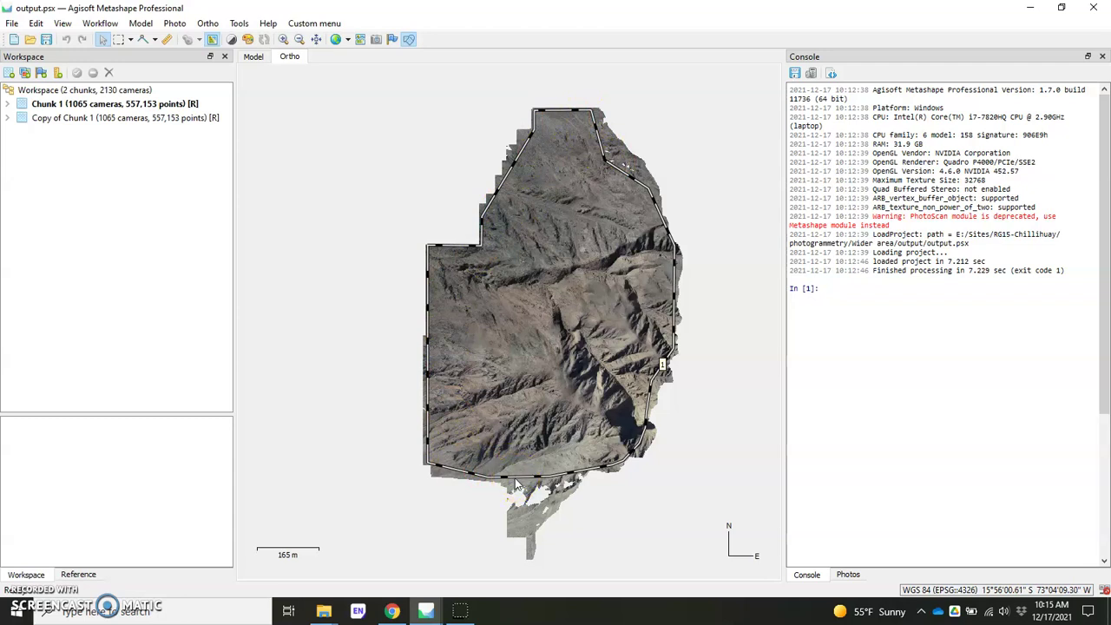
Start Export Tiled Model on Chunk 1's tiled model and browse to the GIS layers folder
click(8, 105)
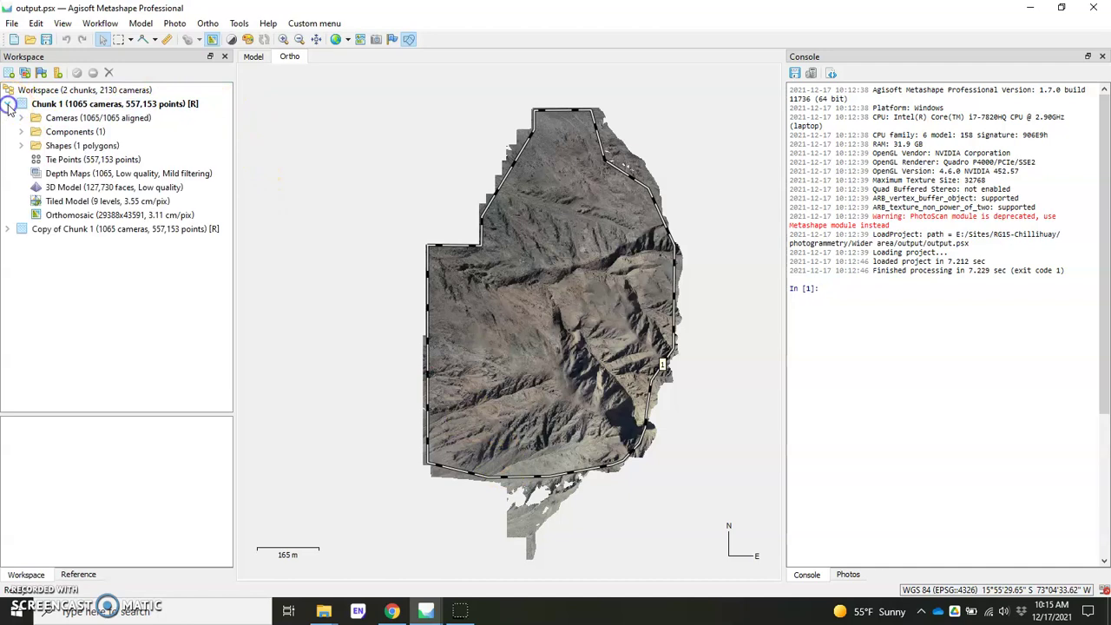
right_click(66, 202)
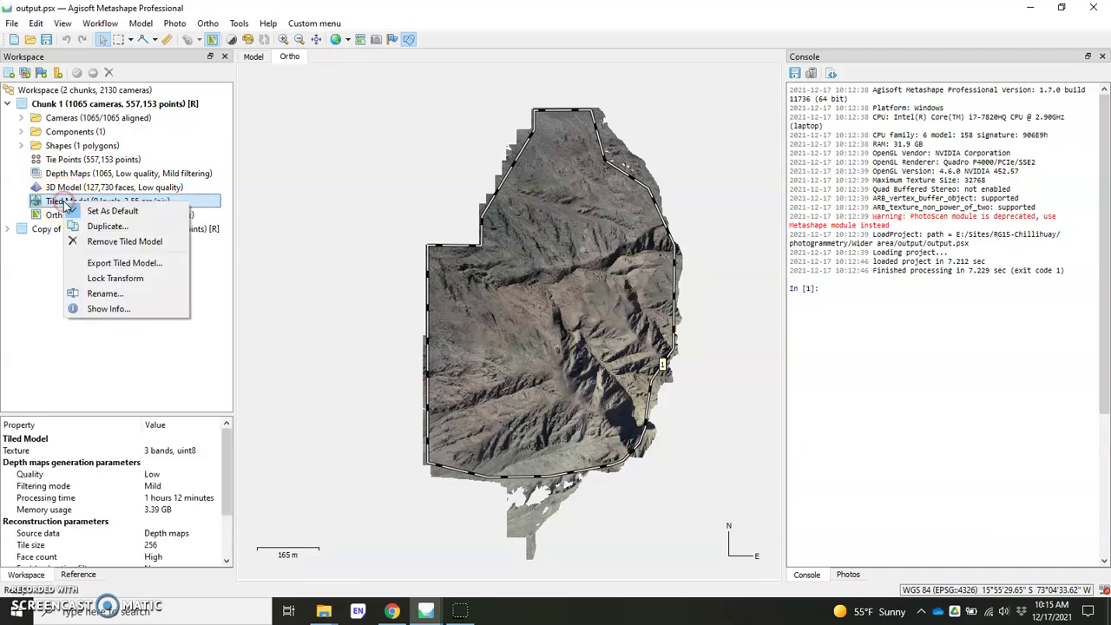
click(111, 262)
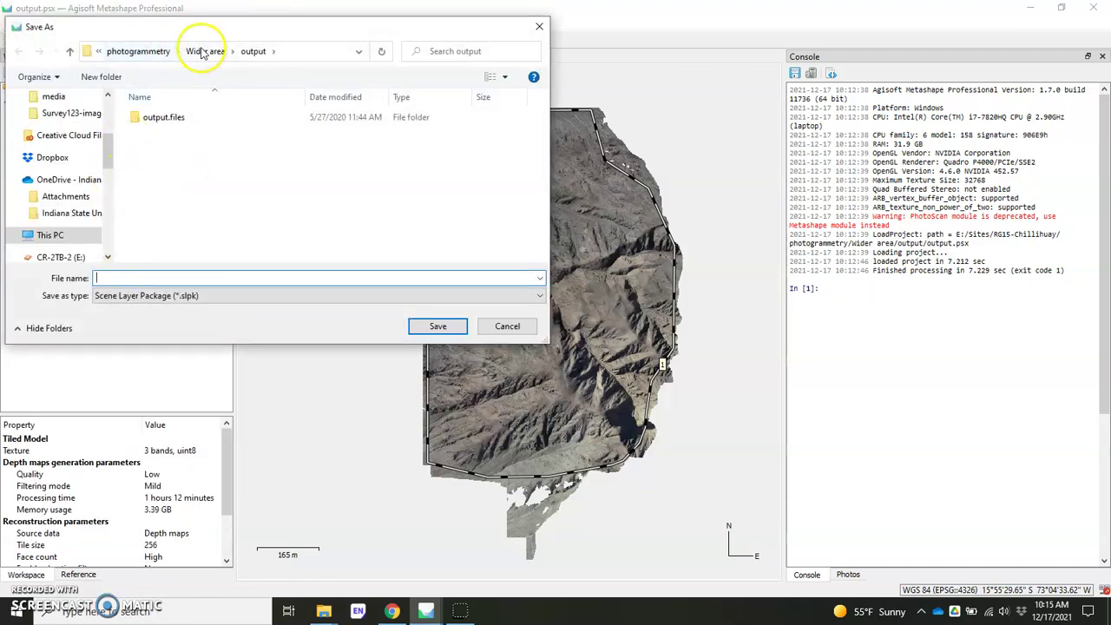
click(203, 51)
double_click(154, 116)
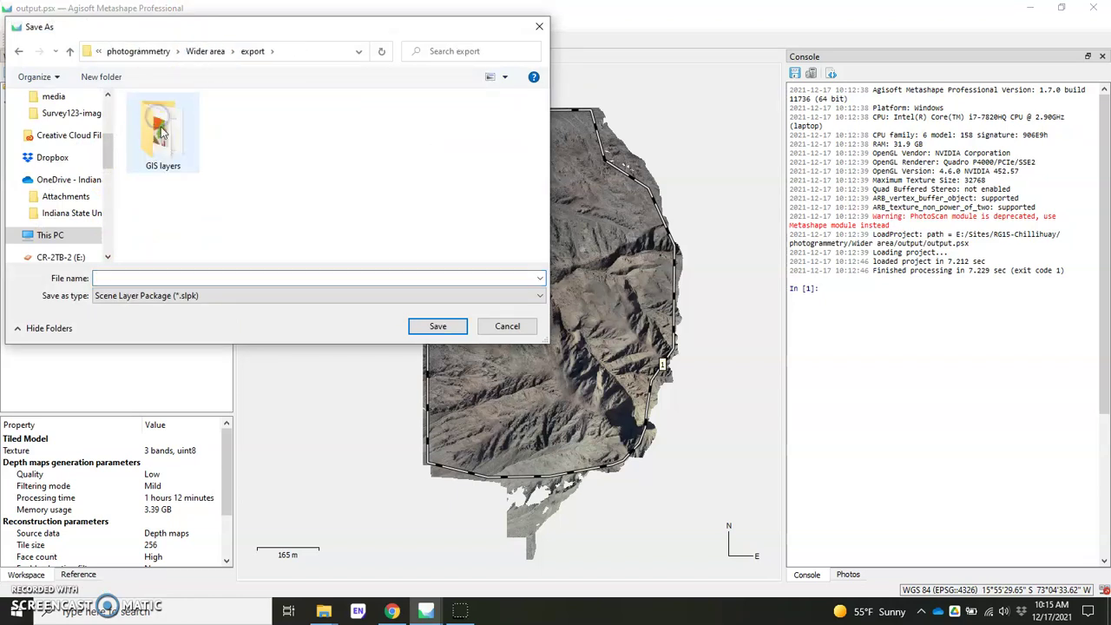
double_click(163, 157)
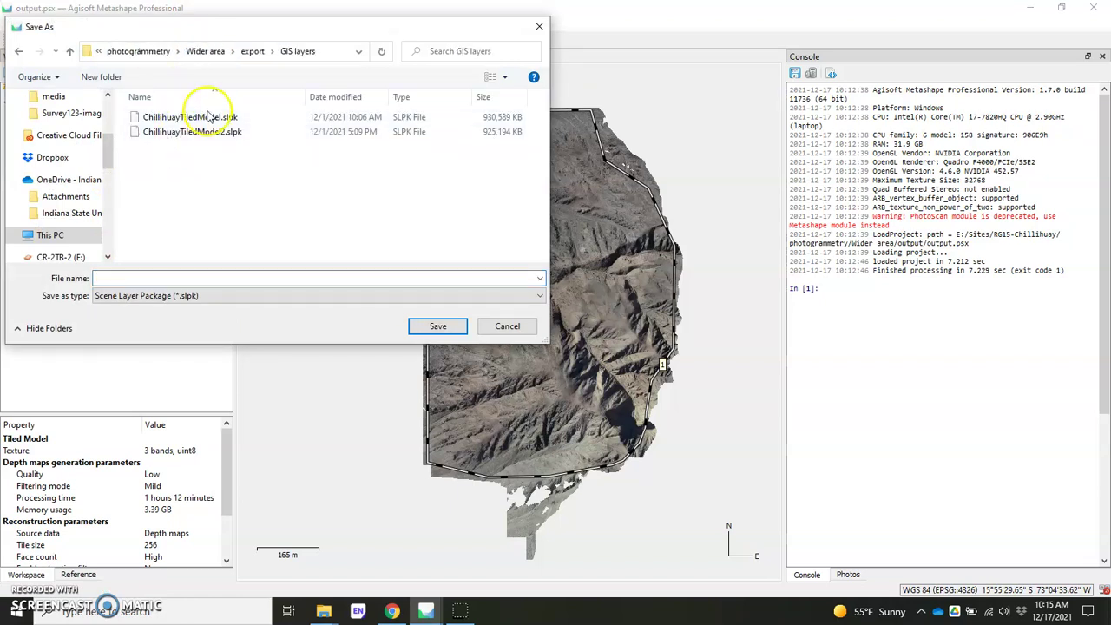
Target ChillihuayTiledModel2.slpk, confirm overwrite, enable Clip to boundary shapes, then cancel
click(217, 136)
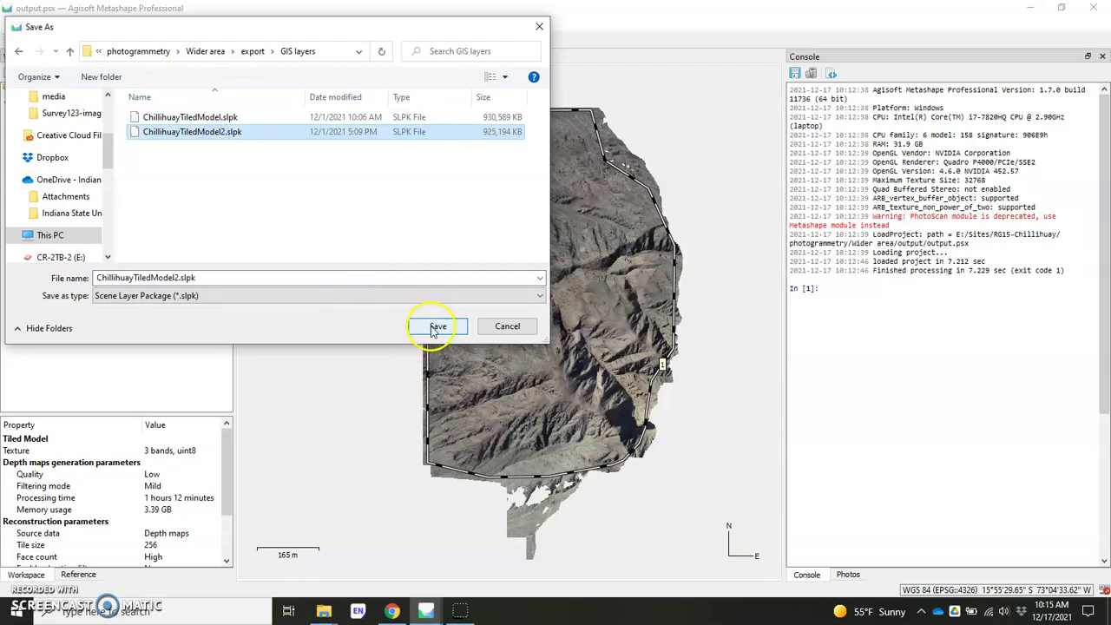
click(438, 327)
click(585, 305)
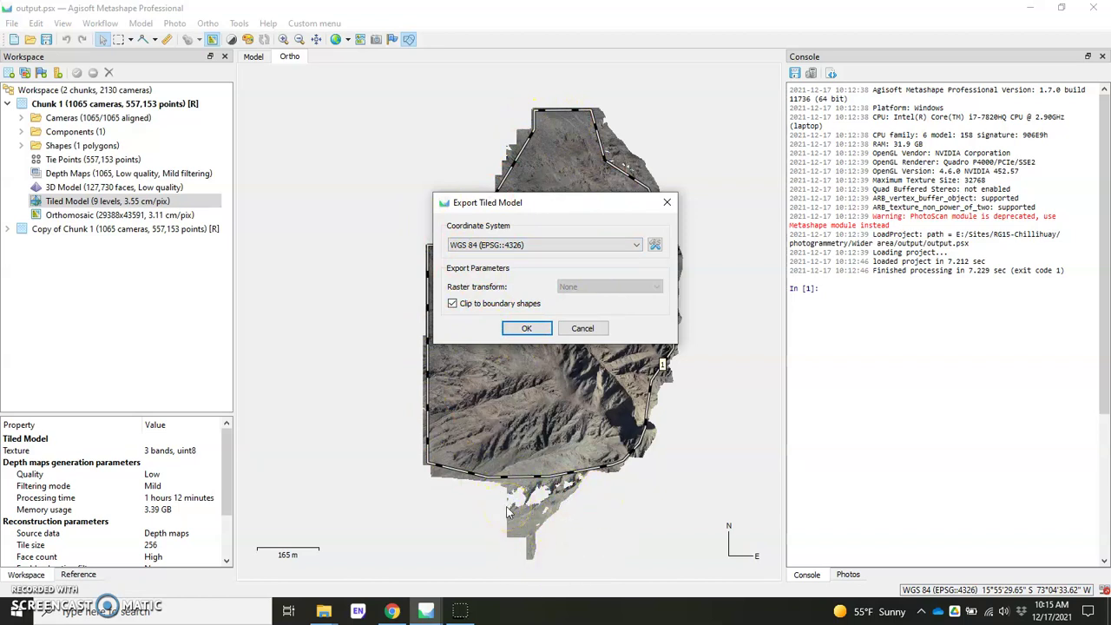
click(513, 446)
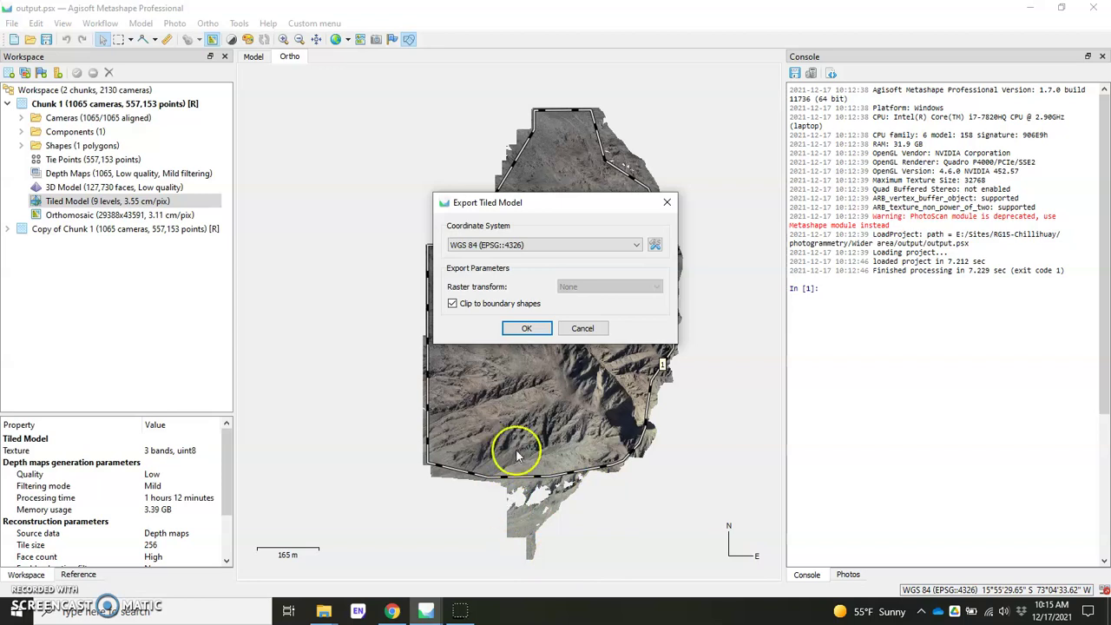
click(534, 318)
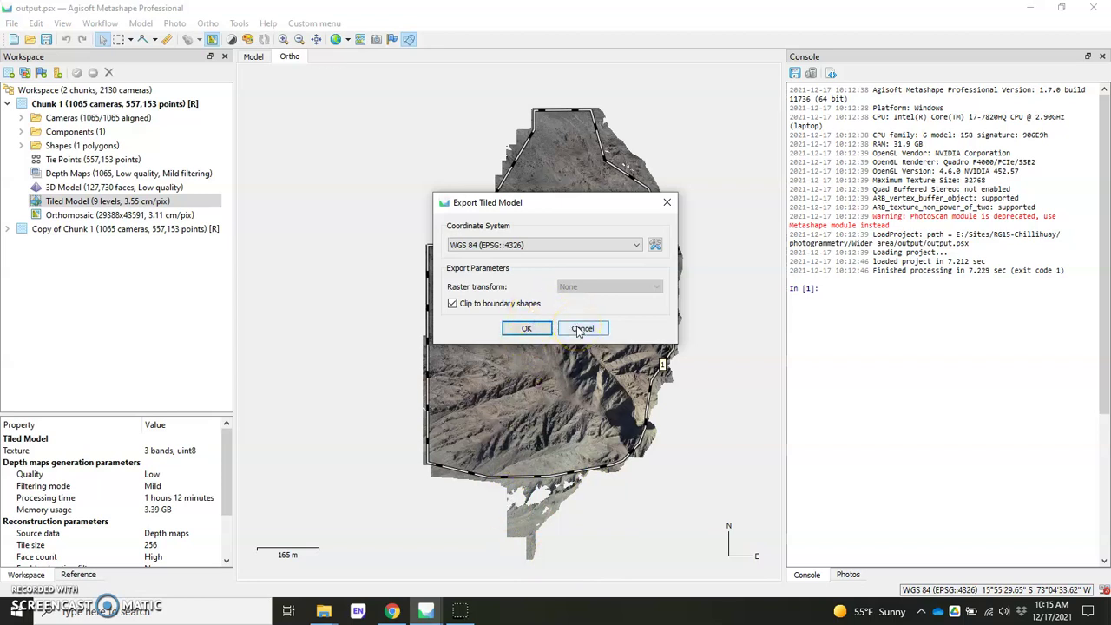
click(580, 329)
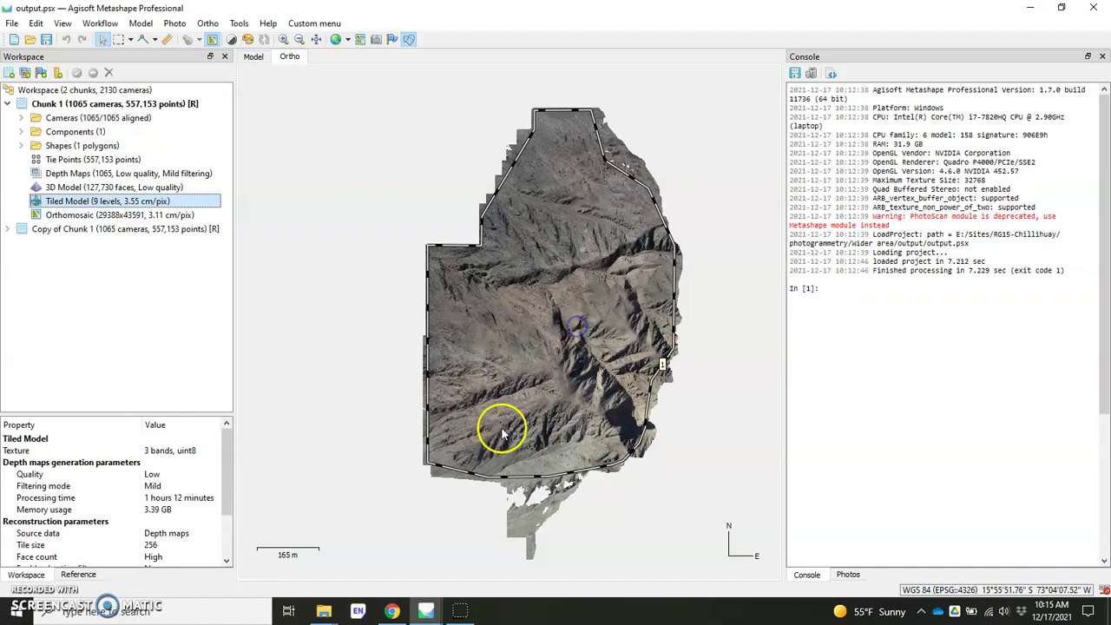